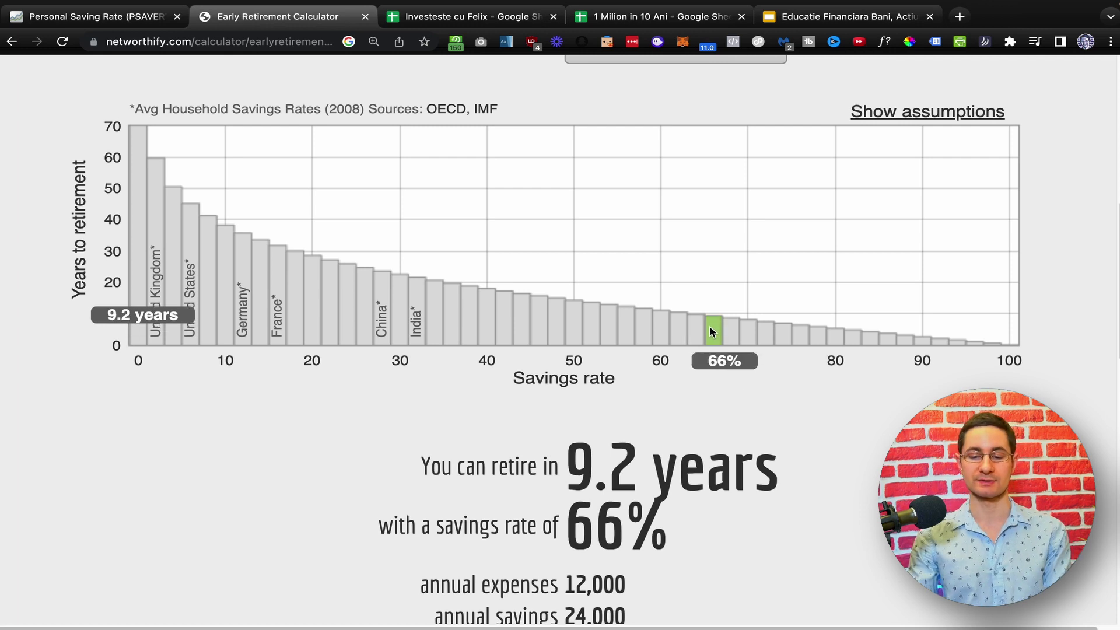
Review the years-to-retirement result for the 66% savings rate and highlight the annual return on investment value
{"action": "scroll", "coordinate": [700, 350], "scroll_direction": "down", "scroll_amount": 1}
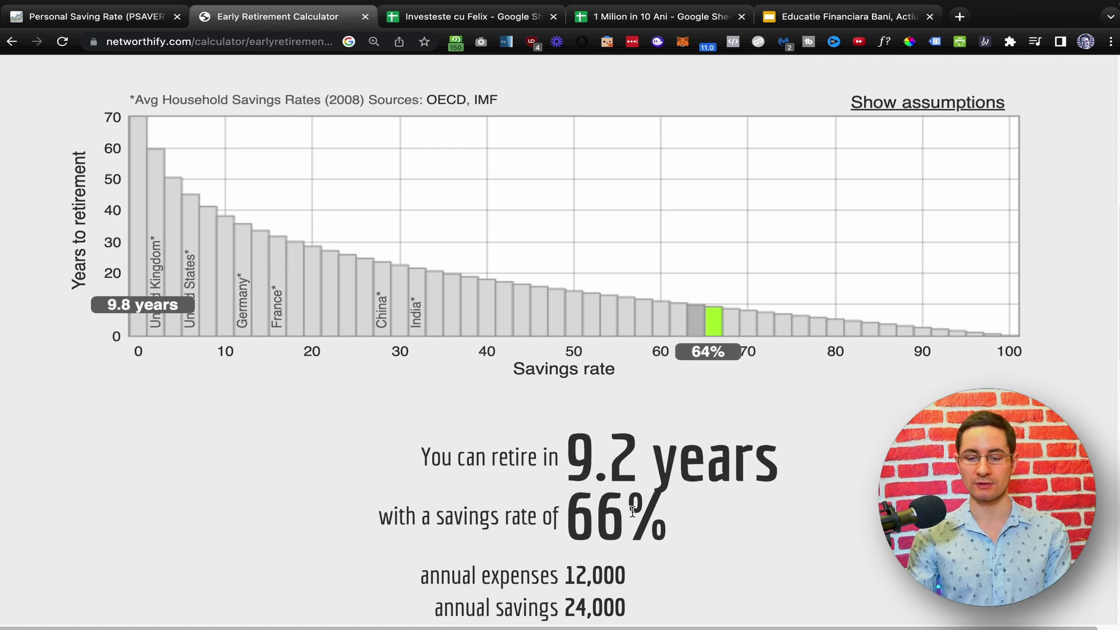
{"action": "scroll", "coordinate": [590, 516], "scroll_direction": "down", "scroll_amount": 3}
{"action": "scroll", "coordinate": [701, 387], "scroll_direction": "up", "scroll_amount": 1}
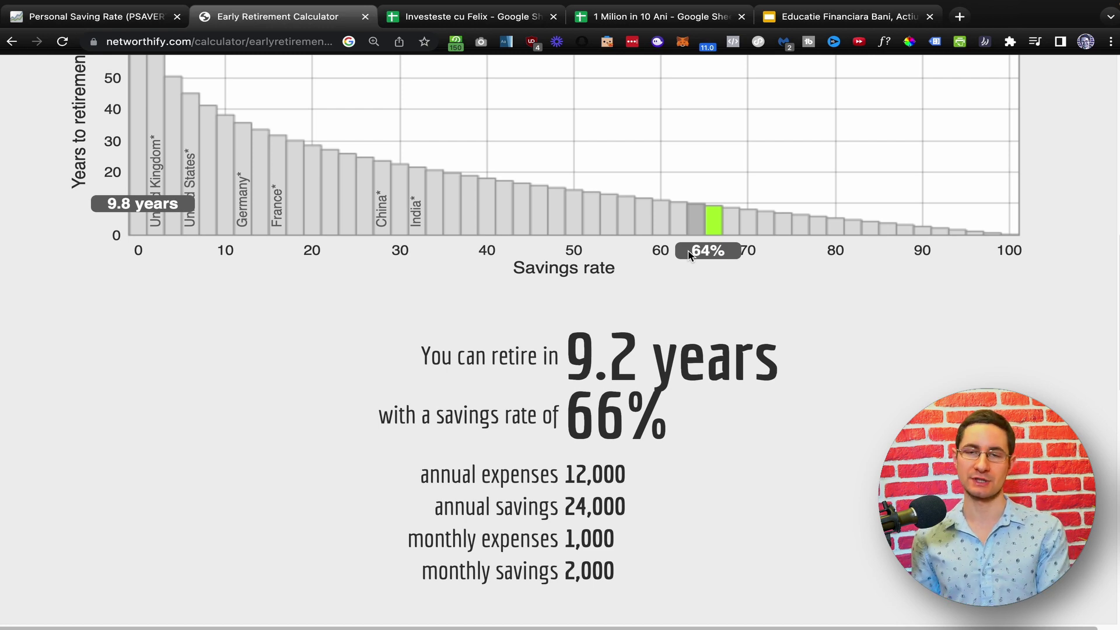
{"action": "scroll", "coordinate": [689, 255], "scroll_direction": "up", "scroll_amount": 5}
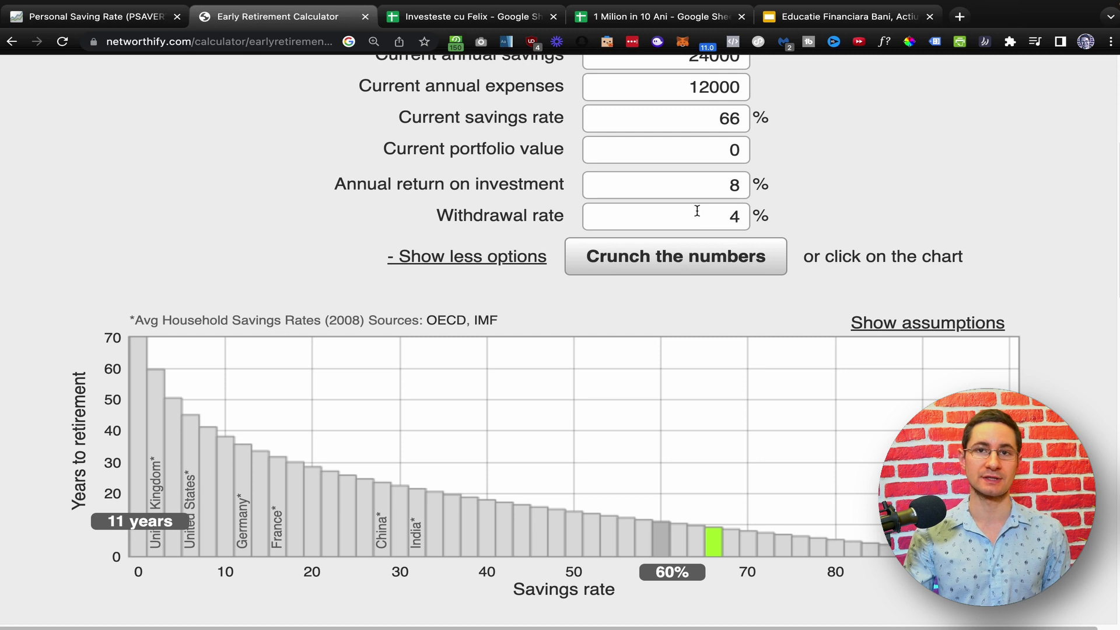
{"action": "double_click", "coordinate": [734, 185]}
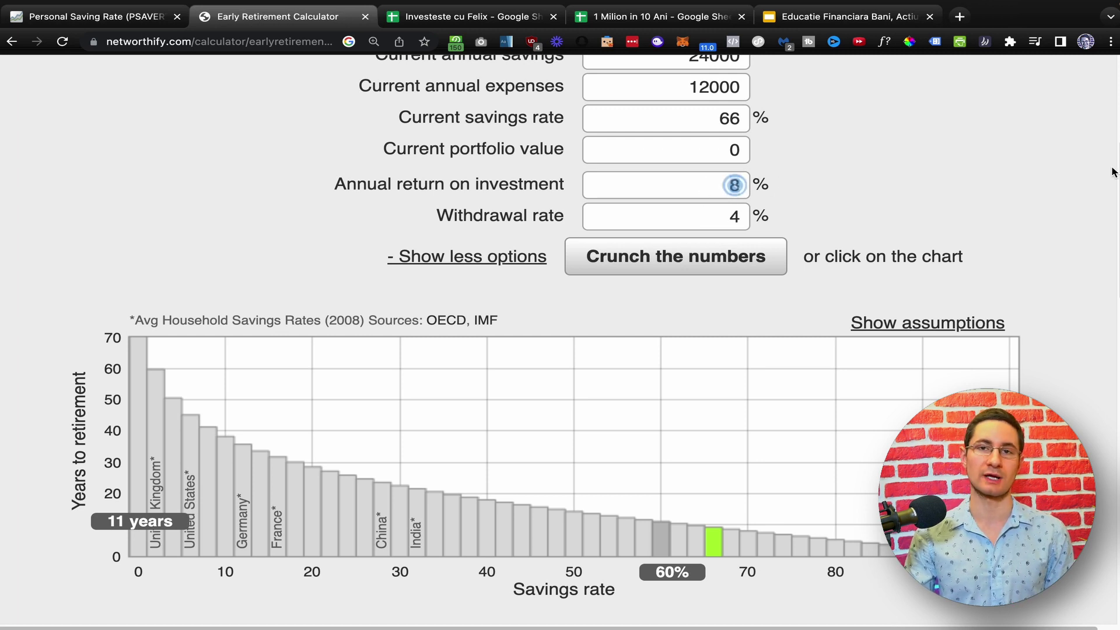
{"action": "scroll", "coordinate": [1054, 167], "scroll_direction": "down", "scroll_amount": 1}
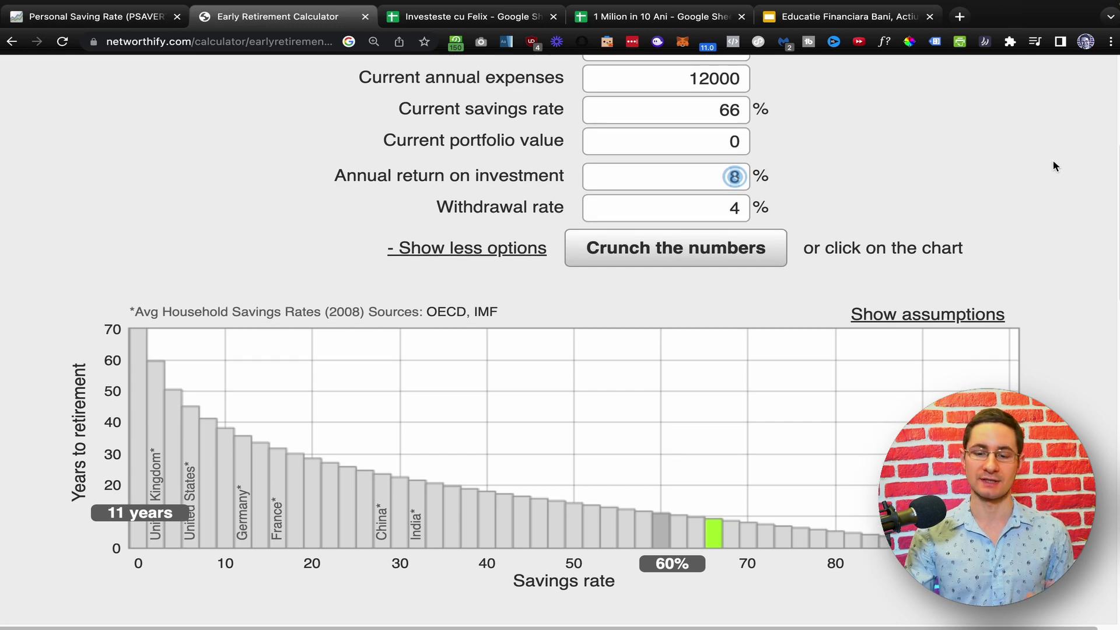
Examine the year-by-year net worth table, highlighting the early years, years 9 and 10, and the year 1 net worth
{"action": "scroll", "coordinate": [1054, 163], "scroll_direction": "down", "scroll_amount": 12}
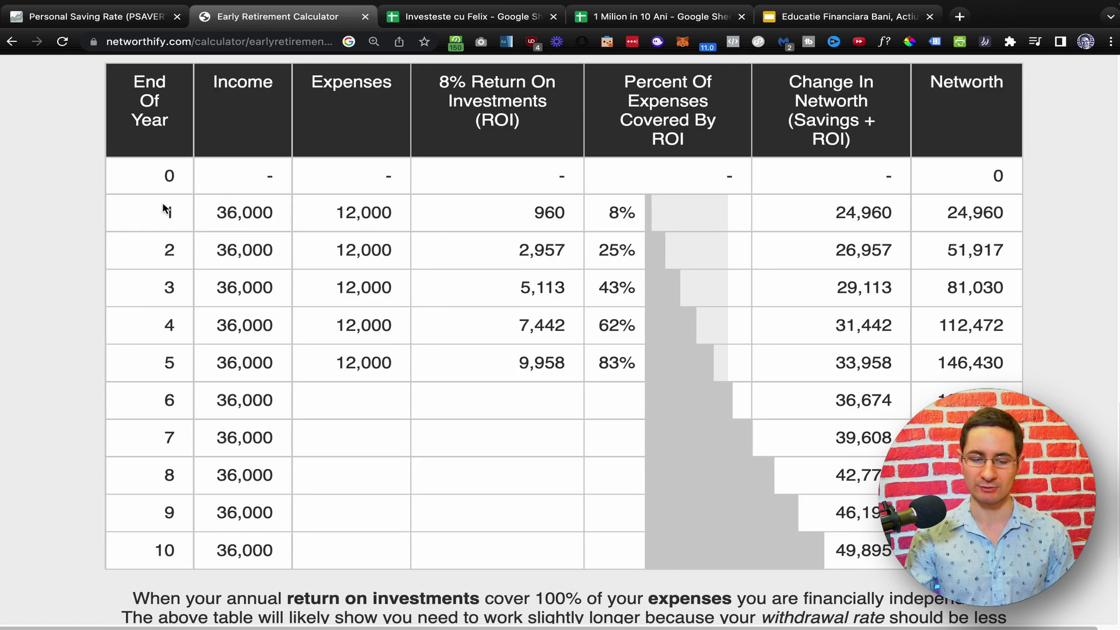
{"action": "left_click_drag", "start_coordinate": [165, 209], "coordinate": [1014, 345]}
{"action": "left_click", "coordinate": [1057, 243]}
{"action": "left_click_drag", "start_coordinate": [944, 215], "coordinate": [1015, 209]}
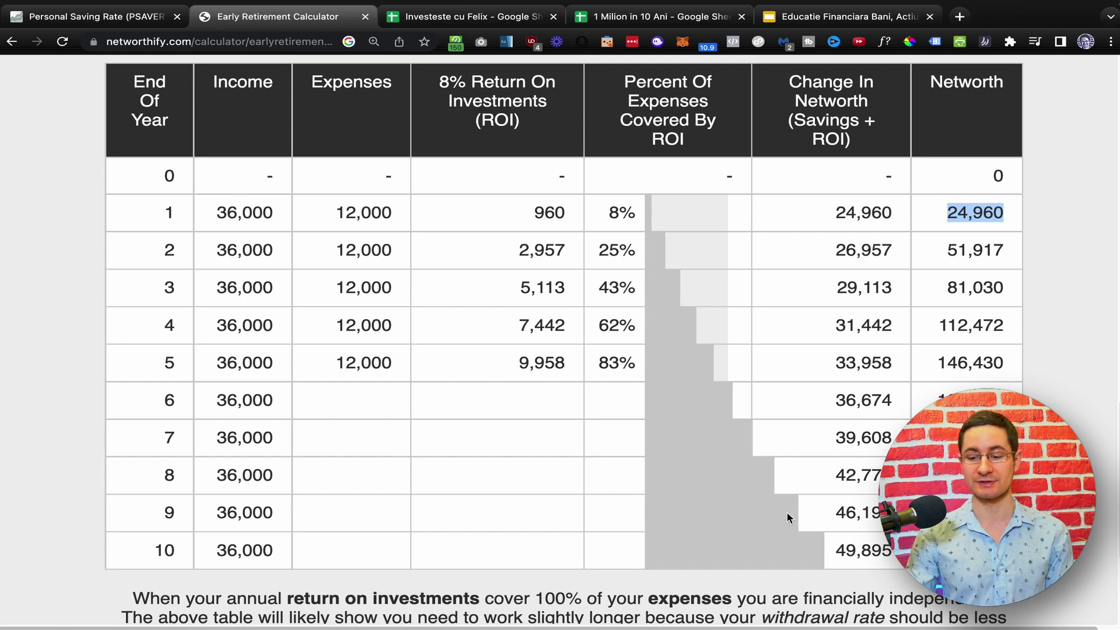
{"action": "left_click_drag", "start_coordinate": [788, 518], "coordinate": [1025, 524]}
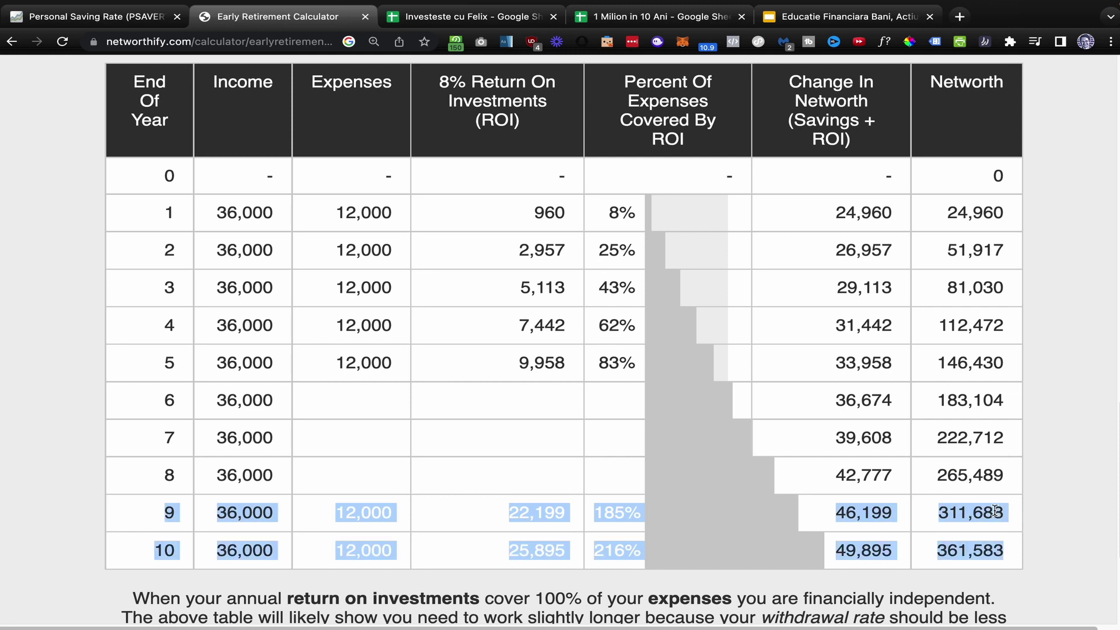
{"action": "left_click", "coordinate": [995, 511]}
{"action": "left_click_drag", "start_coordinate": [930, 216], "coordinate": [995, 214]}
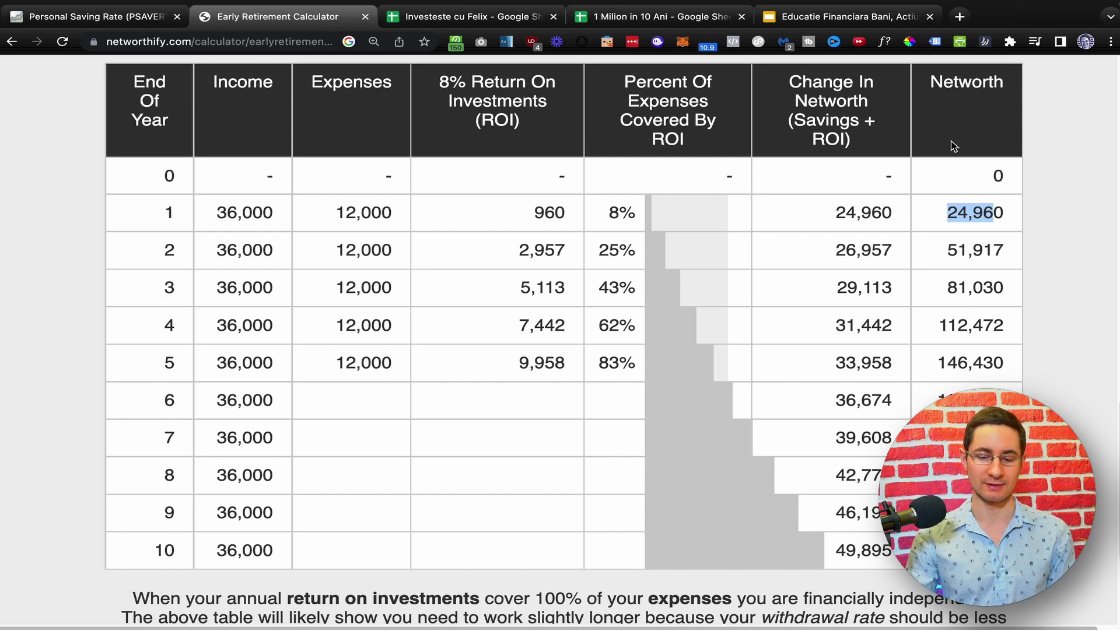
{"action": "scroll", "coordinate": [1051, 245], "scroll_direction": "up", "scroll_amount": 10}
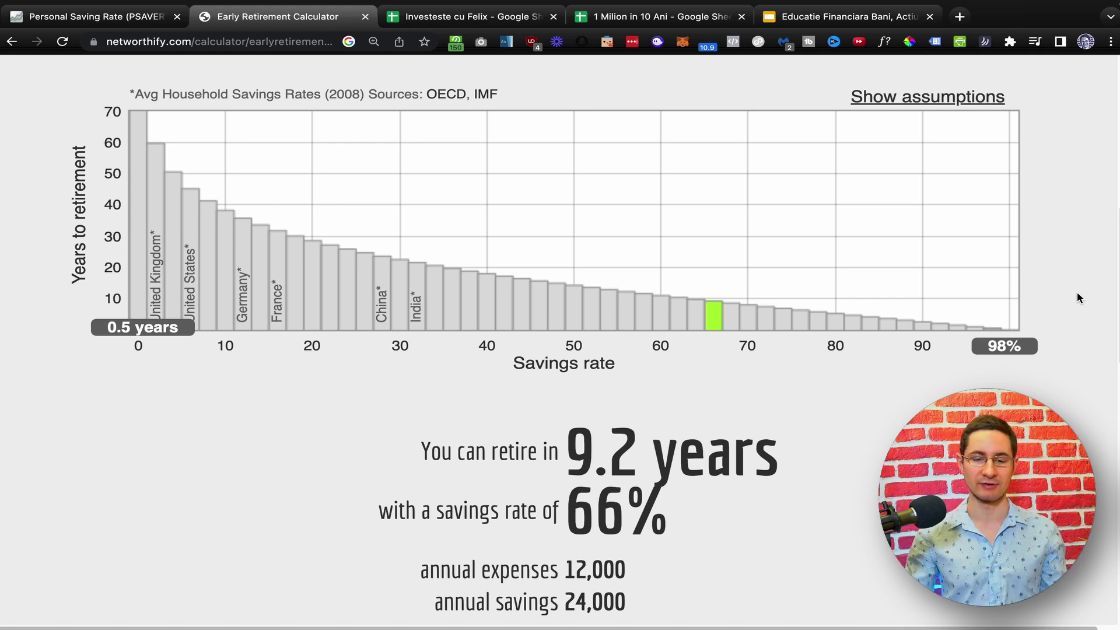
{"action": "scroll", "coordinate": [1077, 298], "scroll_direction": "up", "scroll_amount": 1}
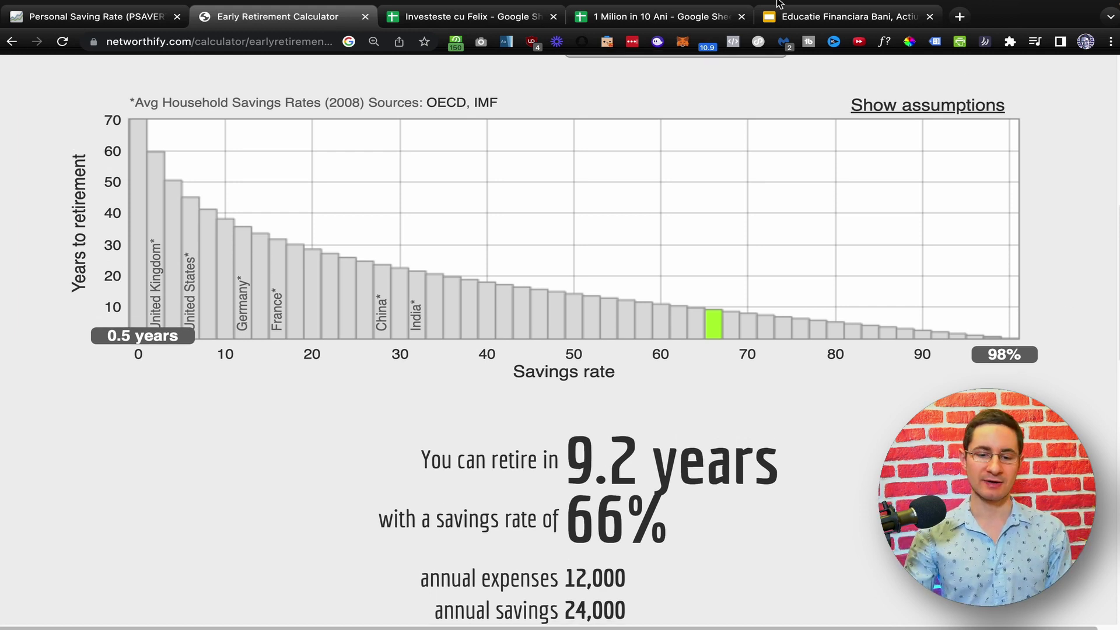
Switch to the Investeste cu Felix spreadsheet and highlight the rows for years 1–18, then those for years 19–24
{"action": "left_click", "coordinate": [507, 17]}
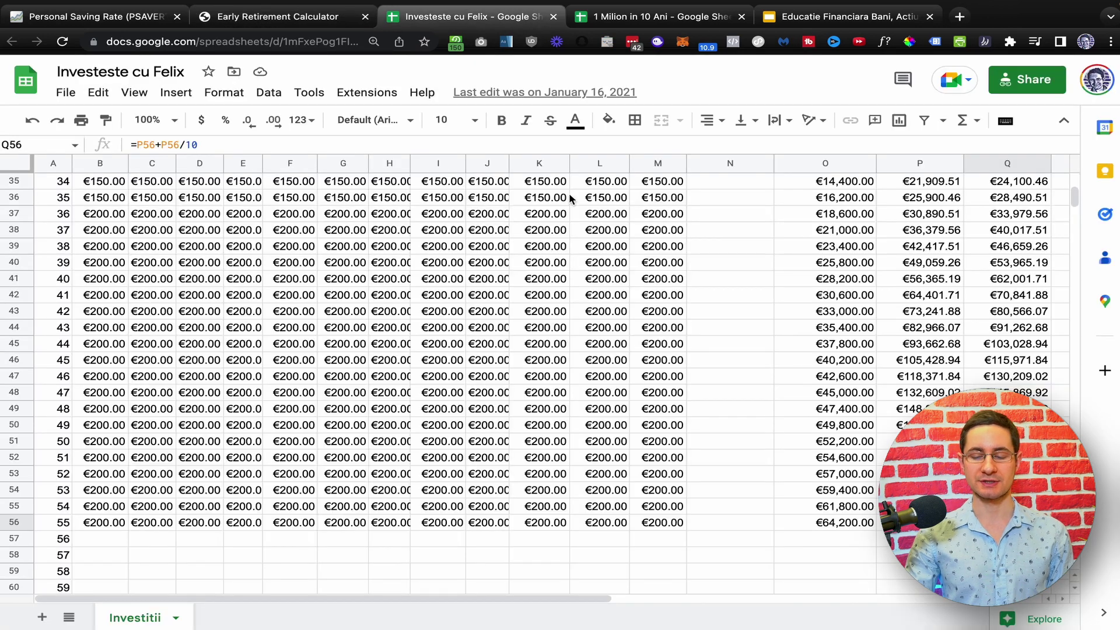
{"action": "scroll", "coordinate": [729, 333], "scroll_direction": "up", "scroll_amount": 10}
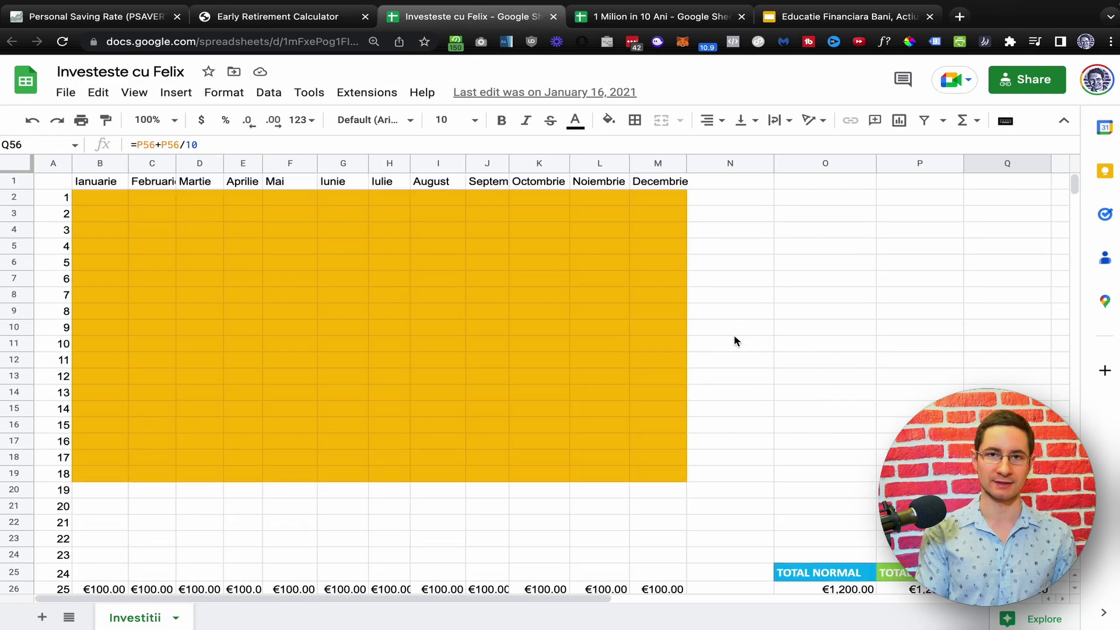
{"action": "left_click", "coordinate": [389, 327]}
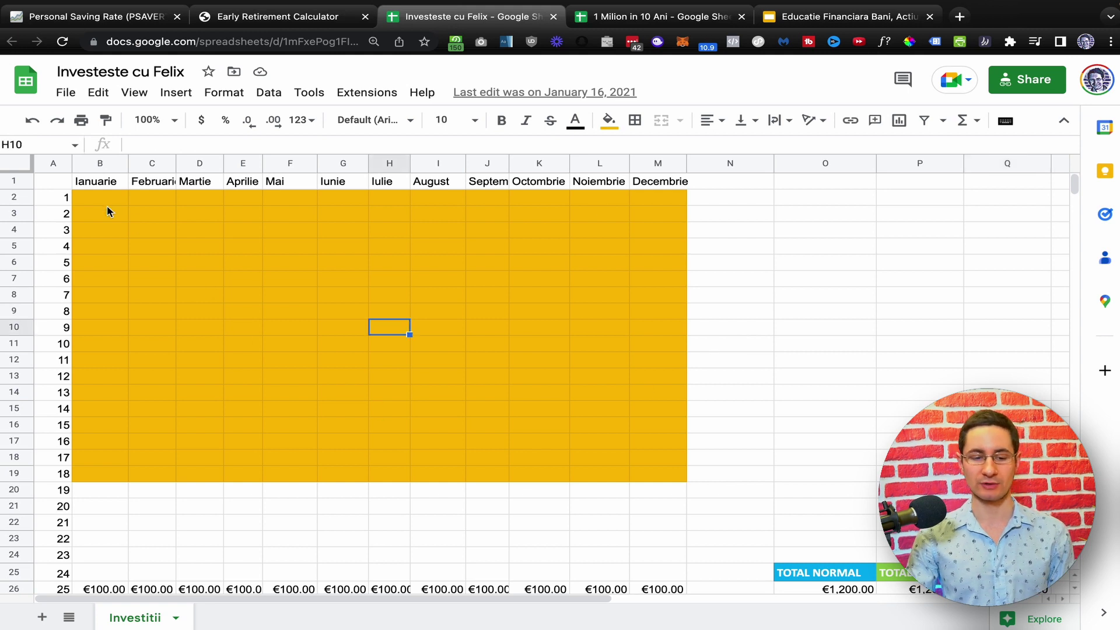
{"action": "left_click_drag", "start_coordinate": [56, 186], "coordinate": [675, 479]}
{"action": "scroll", "coordinate": [660, 409], "scroll_direction": "down", "scroll_amount": 4}
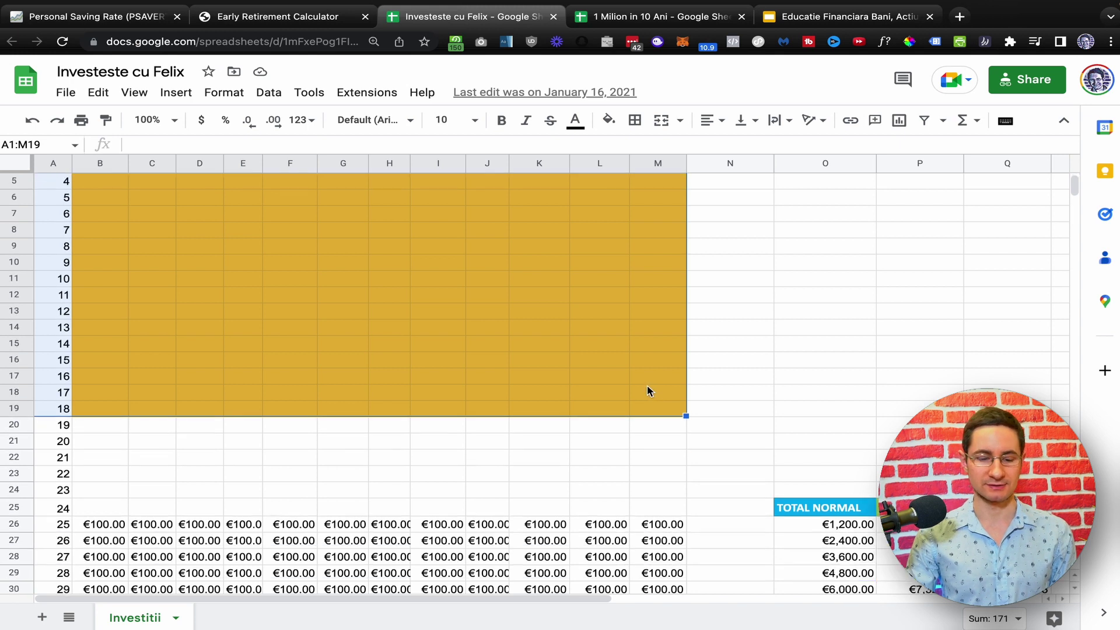
{"action": "left_click", "coordinate": [389, 408]}
{"action": "left_click_drag", "start_coordinate": [52, 397], "coordinate": [666, 486]}
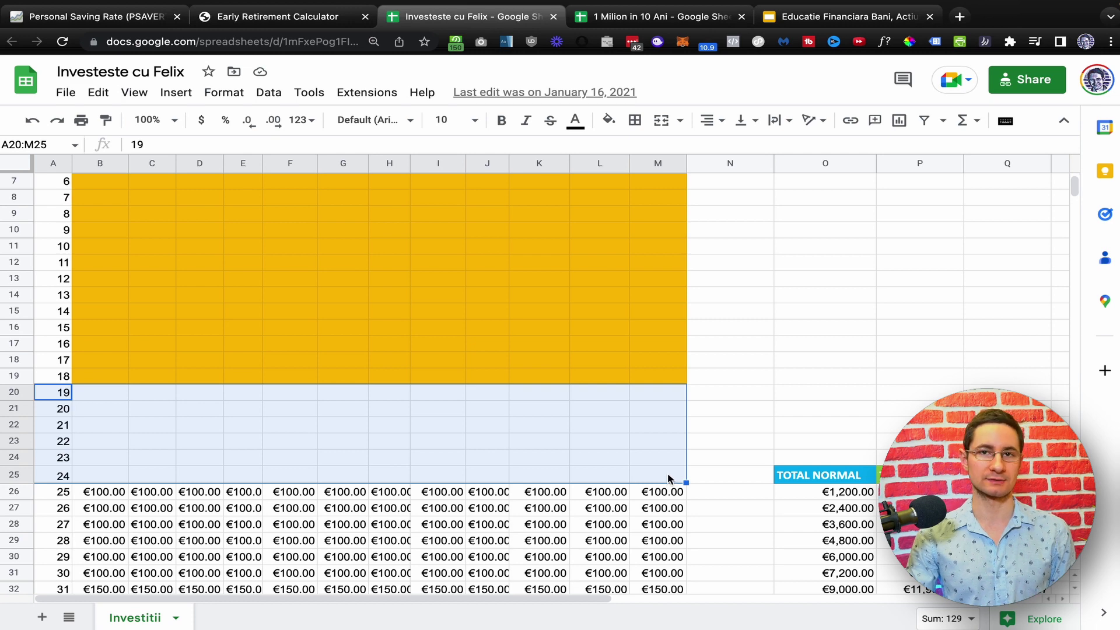
Go through the monthly contributions for year 25, highlighting the whole row and selecting individual months
{"action": "scroll", "coordinate": [675, 438], "scroll_direction": "down", "scroll_amount": 6}
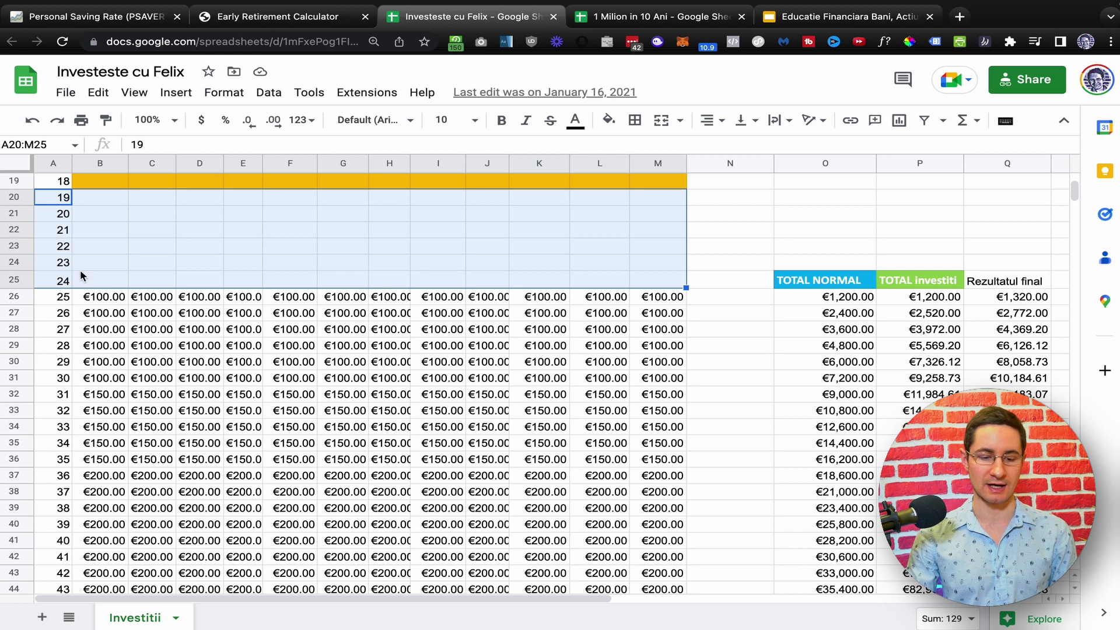
{"action": "left_click_drag", "start_coordinate": [63, 303], "coordinate": [663, 302]}
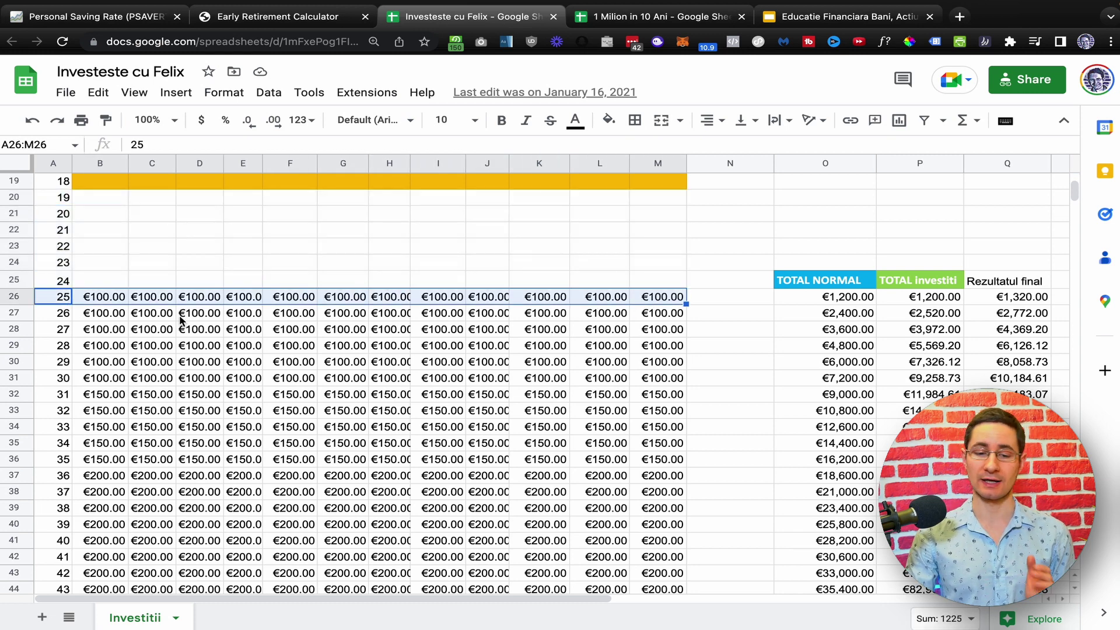
{"action": "left_click", "coordinate": [110, 297]}
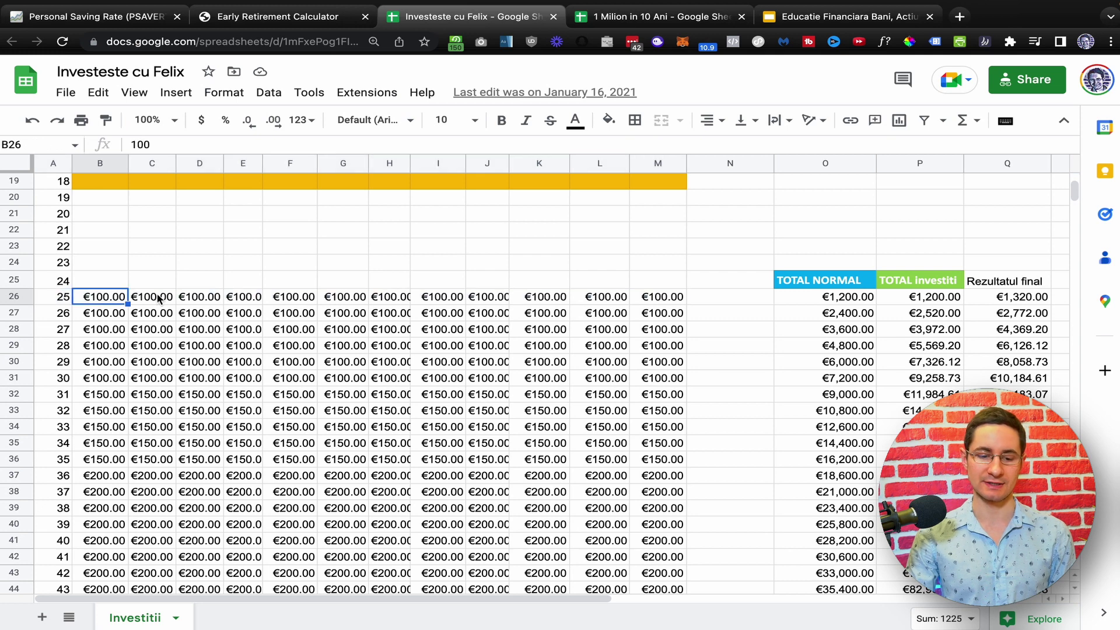
{"action": "left_click", "coordinate": [207, 299]}
{"action": "left_click", "coordinate": [302, 299]}
{"action": "left_click", "coordinate": [442, 301]}
{"action": "left_click", "coordinate": [560, 297]}
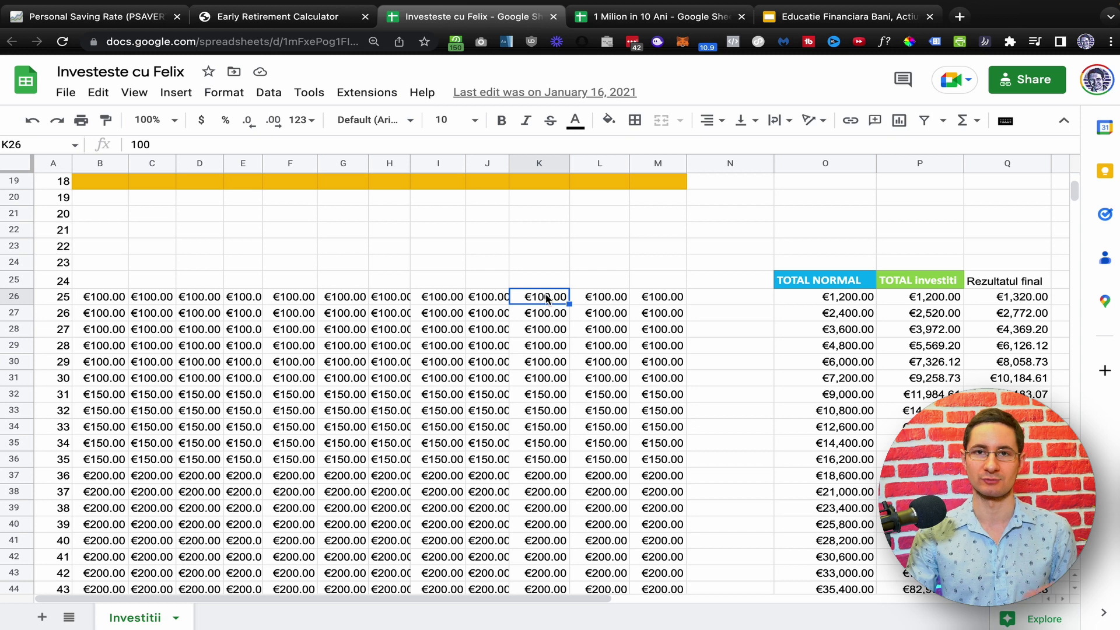
{"action": "left_click_drag", "start_coordinate": [109, 291], "coordinate": [636, 304]}
Find the last filled year, 55, and highlight the contribution rows for years 37 and 36
{"action": "scroll", "coordinate": [531, 283], "scroll_direction": "down", "scroll_amount": 12}
{"action": "scroll", "coordinate": [135, 290], "scroll_direction": "up", "scroll_amount": 6}
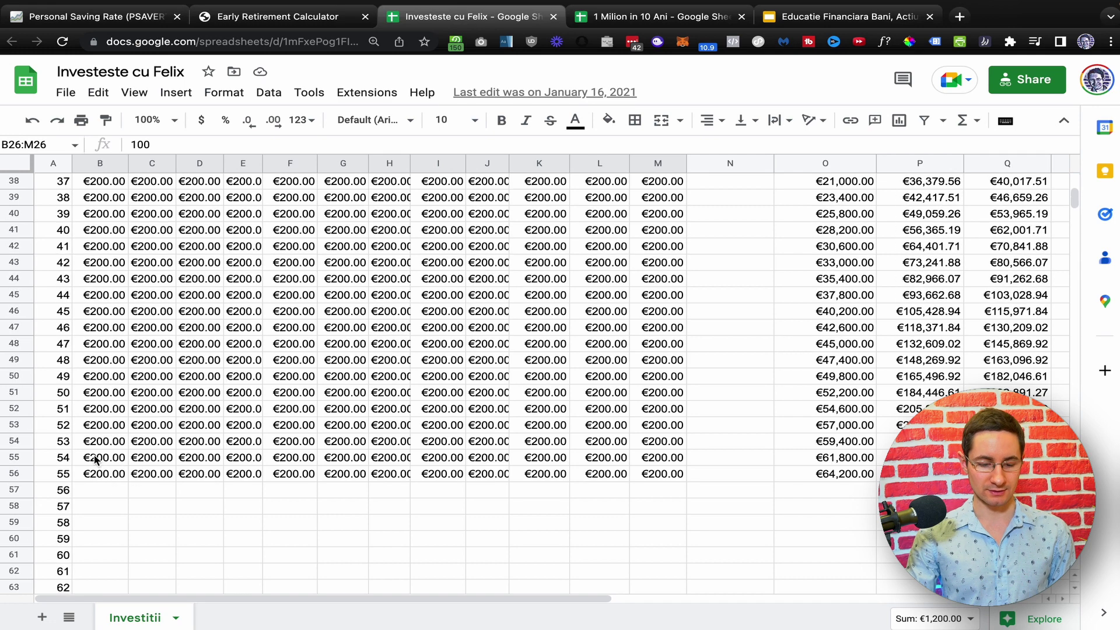
{"action": "left_click", "coordinate": [69, 474]}
{"action": "scroll", "coordinate": [257, 475], "scroll_direction": "up", "scroll_amount": 6}
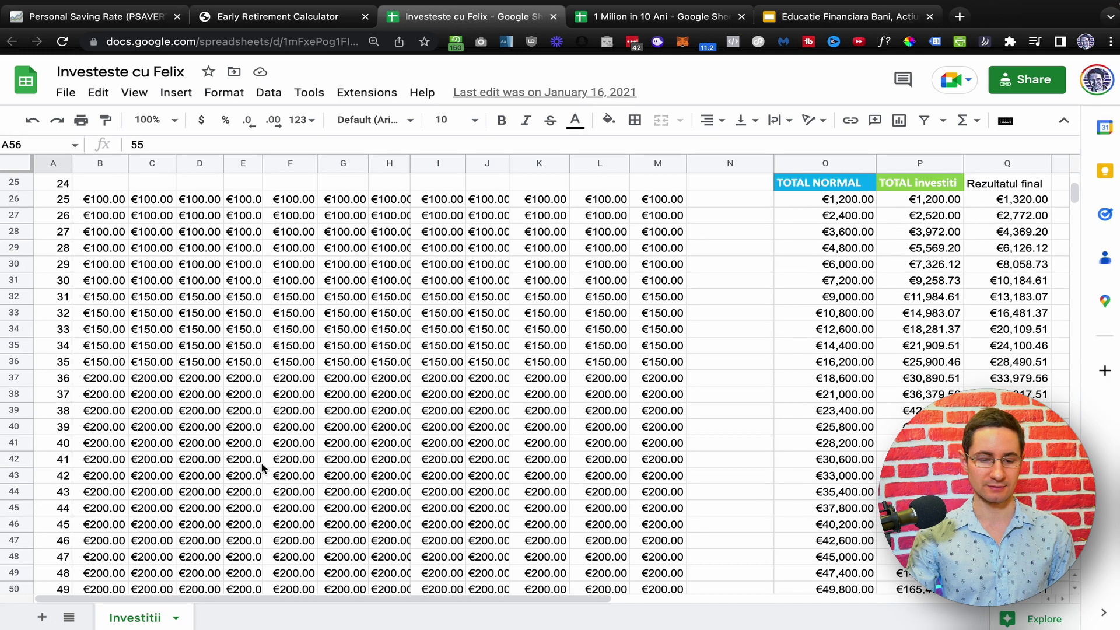
{"action": "scroll", "coordinate": [262, 465], "scroll_direction": "down", "scroll_amount": 5}
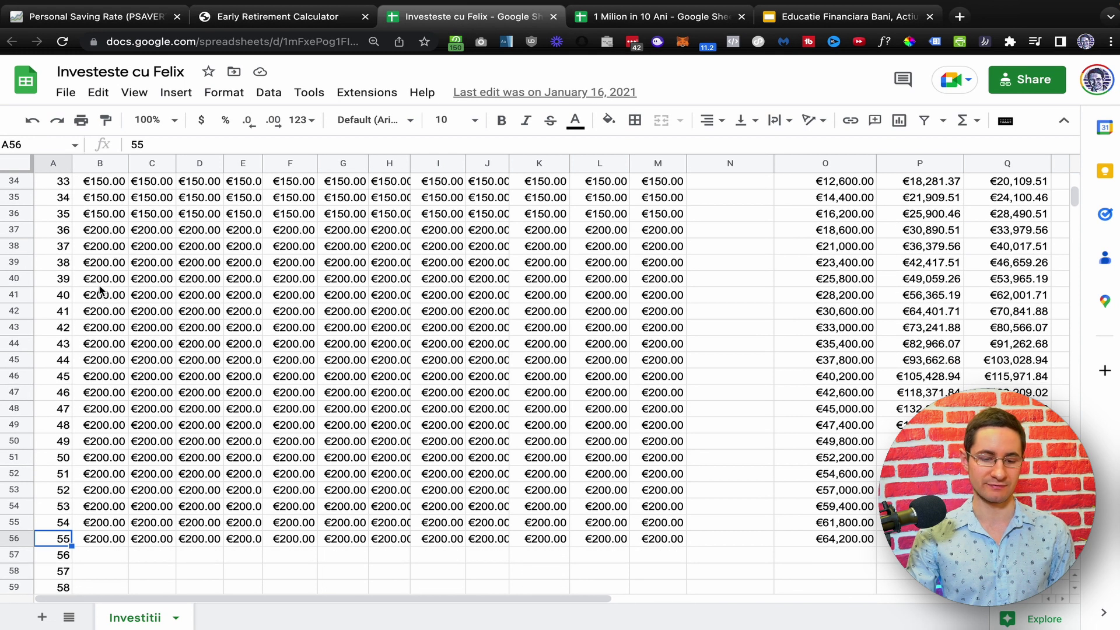
{"action": "left_click_drag", "start_coordinate": [65, 246], "coordinate": [653, 247]}
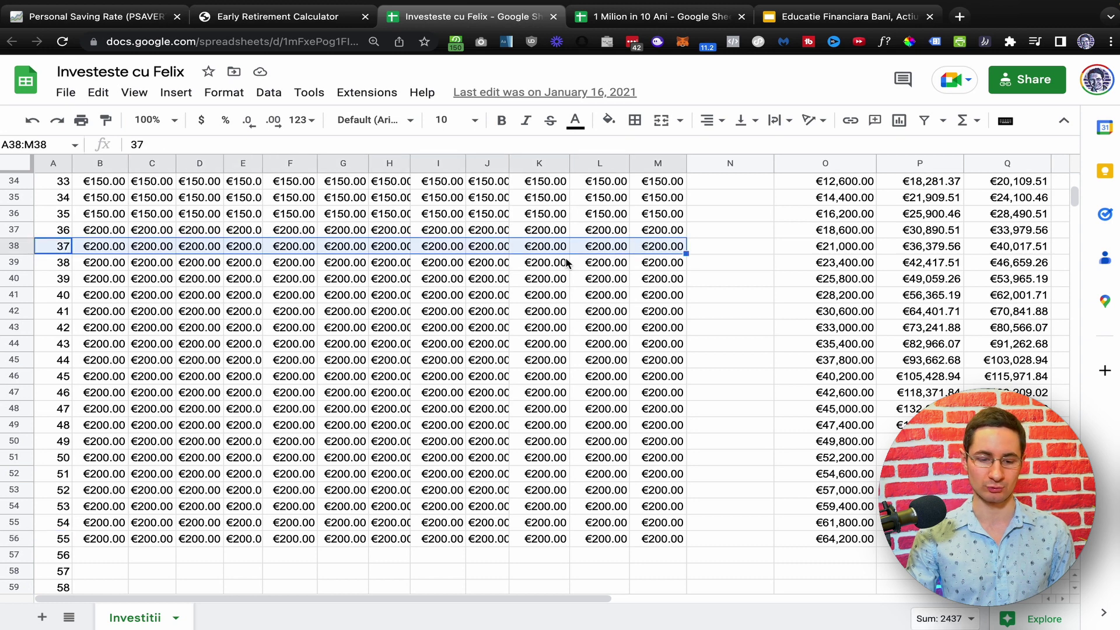
{"action": "left_click_drag", "start_coordinate": [68, 230], "coordinate": [684, 234]}
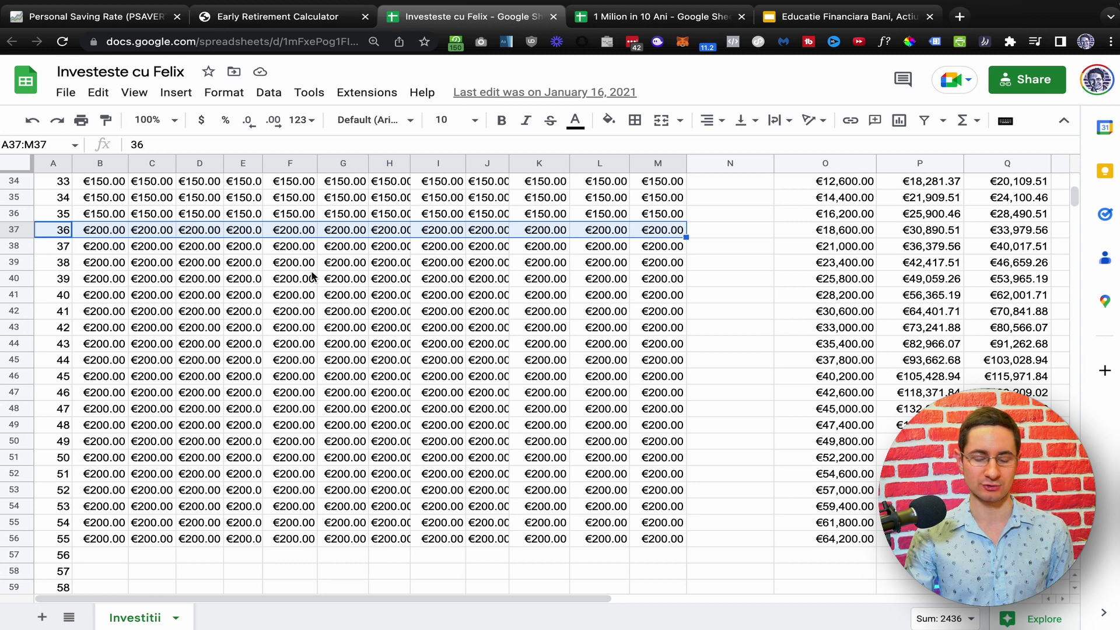
Highlight the year 31 contribution row and the block of monthly contributions for years 25–30
{"action": "scroll", "coordinate": [315, 278], "scroll_direction": "up", "scroll_amount": 3}
{"action": "left_click_drag", "start_coordinate": [59, 278], "coordinate": [651, 281]}
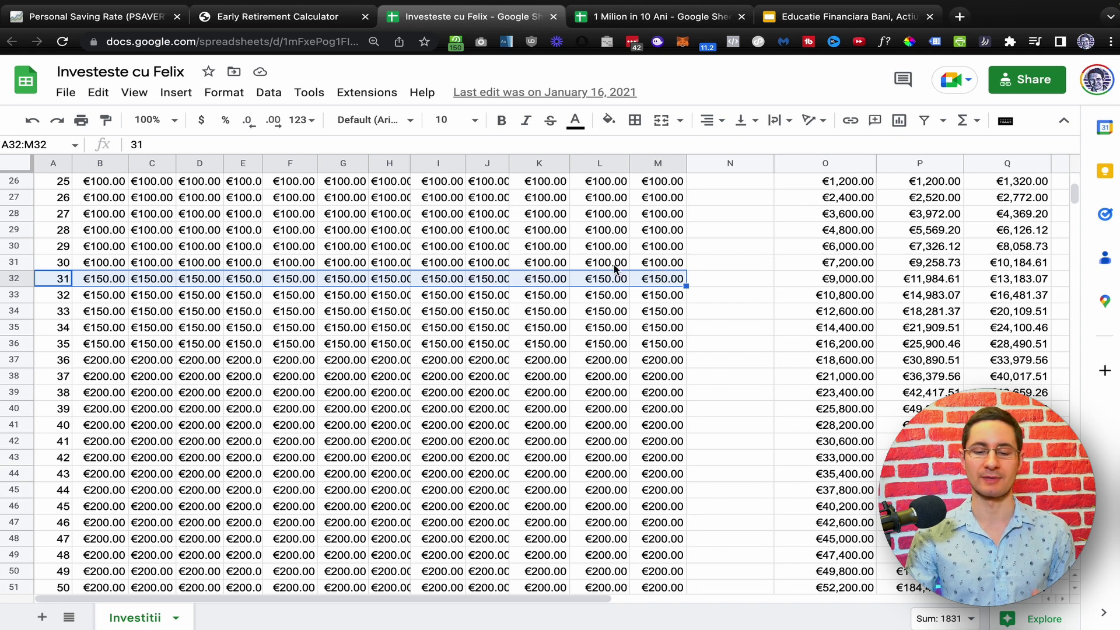
{"action": "scroll", "coordinate": [522, 274], "scroll_direction": "up", "scroll_amount": 3}
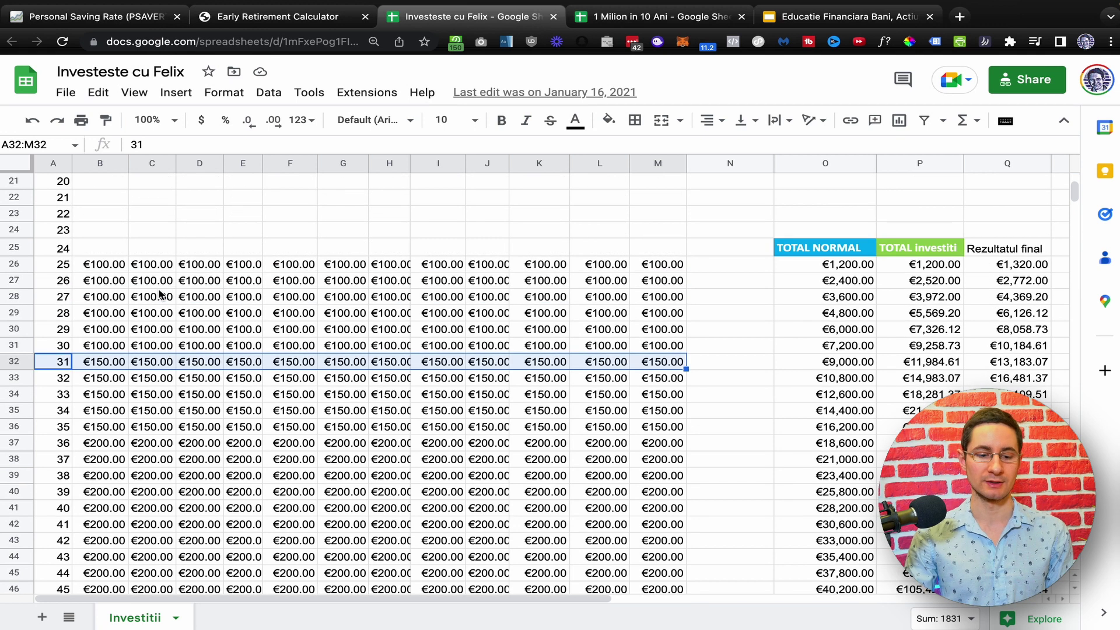
{"action": "left_click_drag", "start_coordinate": [100, 264], "coordinate": [653, 348]}
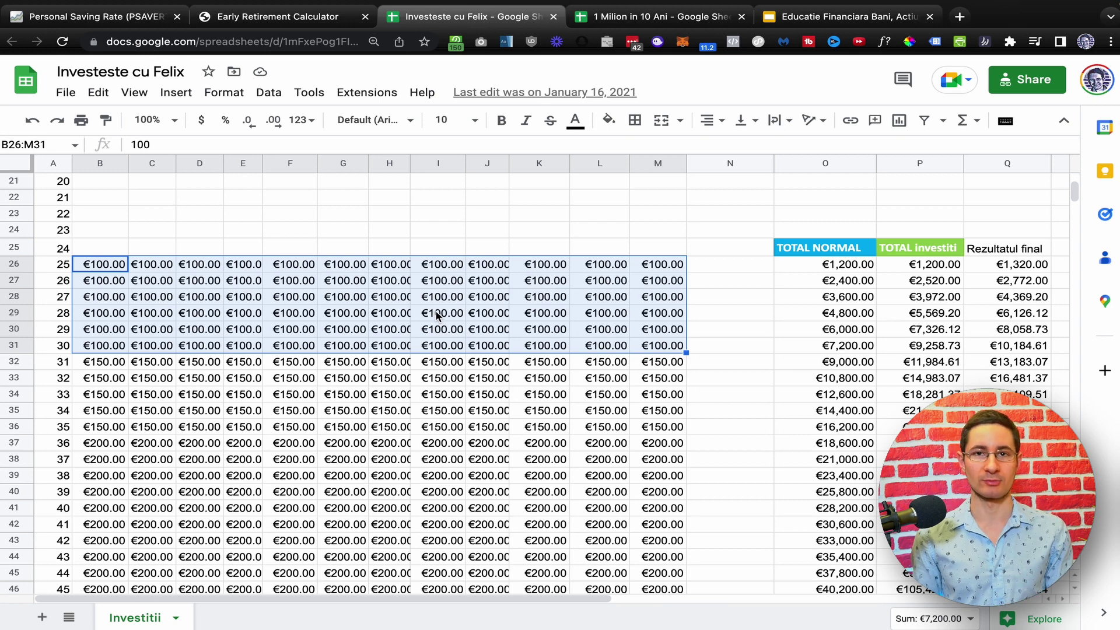
Inspect the TOTAL NORMAL and TOTAL investiti formulas in row 27, plus the TOTAL NORMAL header and its row 26 formula
{"action": "left_click", "coordinate": [830, 283]}
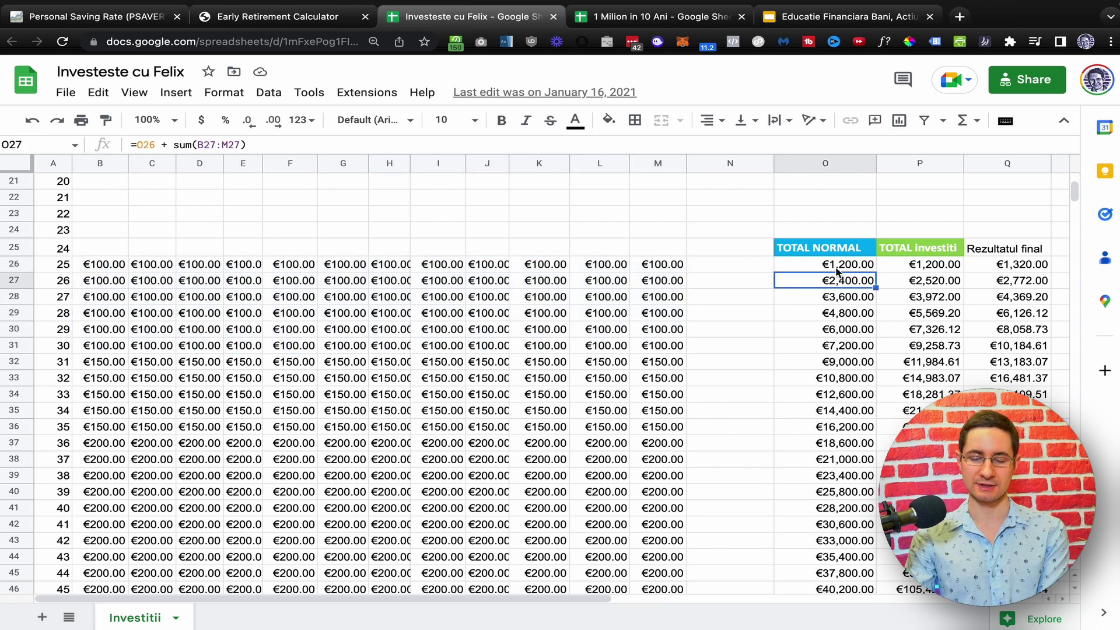
{"action": "key", "text": "Right"}
{"action": "key", "text": "super+plus"}
{"action": "key", "text": "super+plus"}
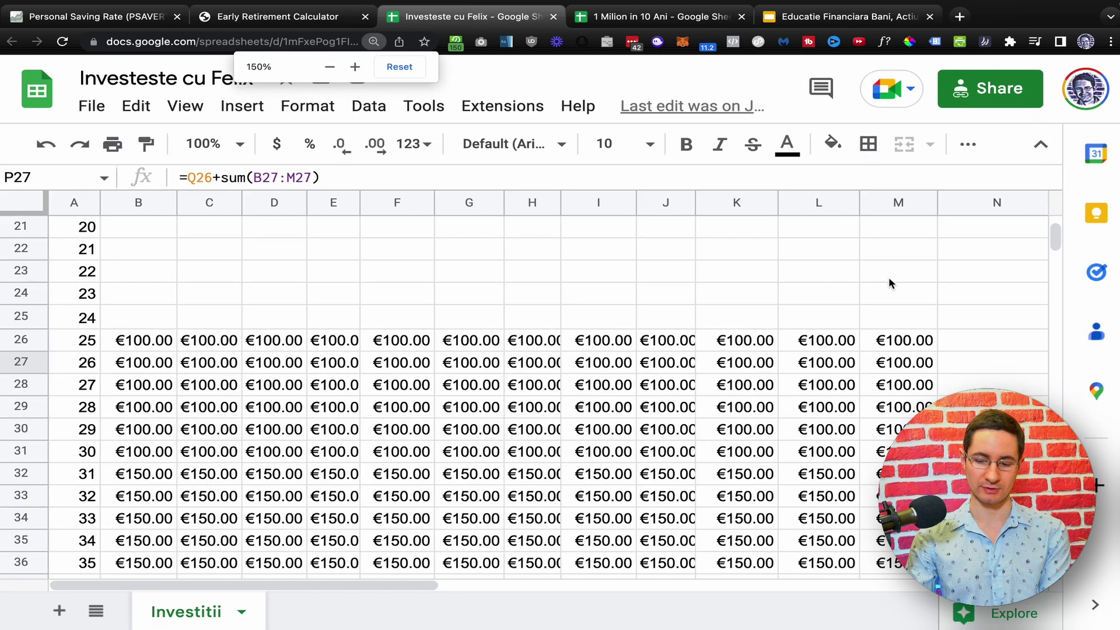
{"action": "left_click", "coordinate": [901, 353]}
{"action": "left_click", "coordinate": [897, 344]}
{"action": "left_click", "coordinate": [721, 349]}
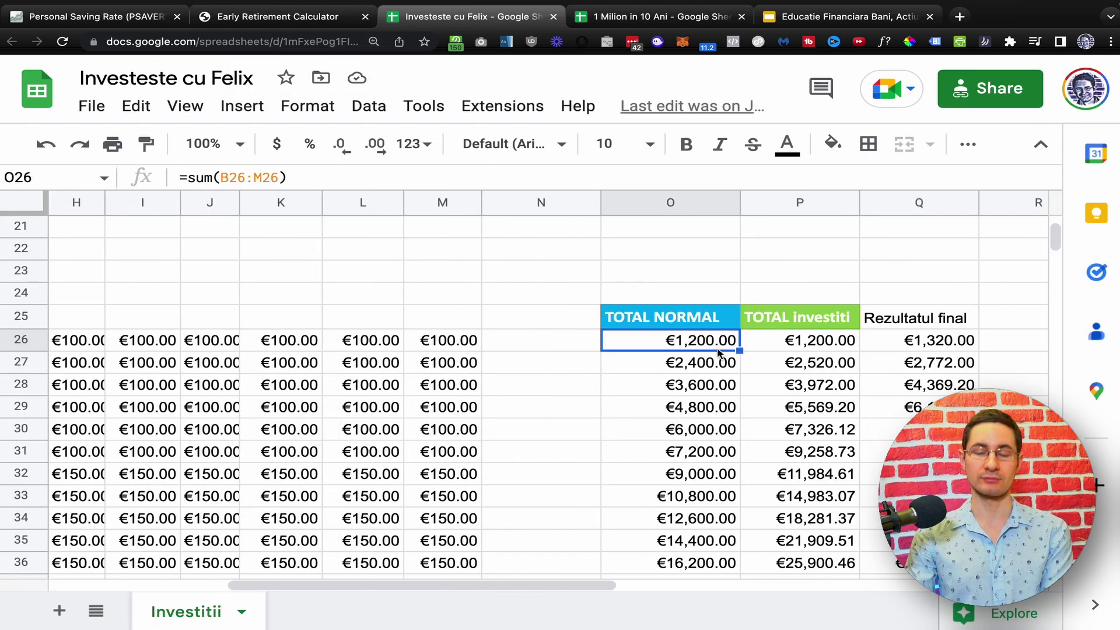
{"action": "left_click", "coordinate": [709, 328]}
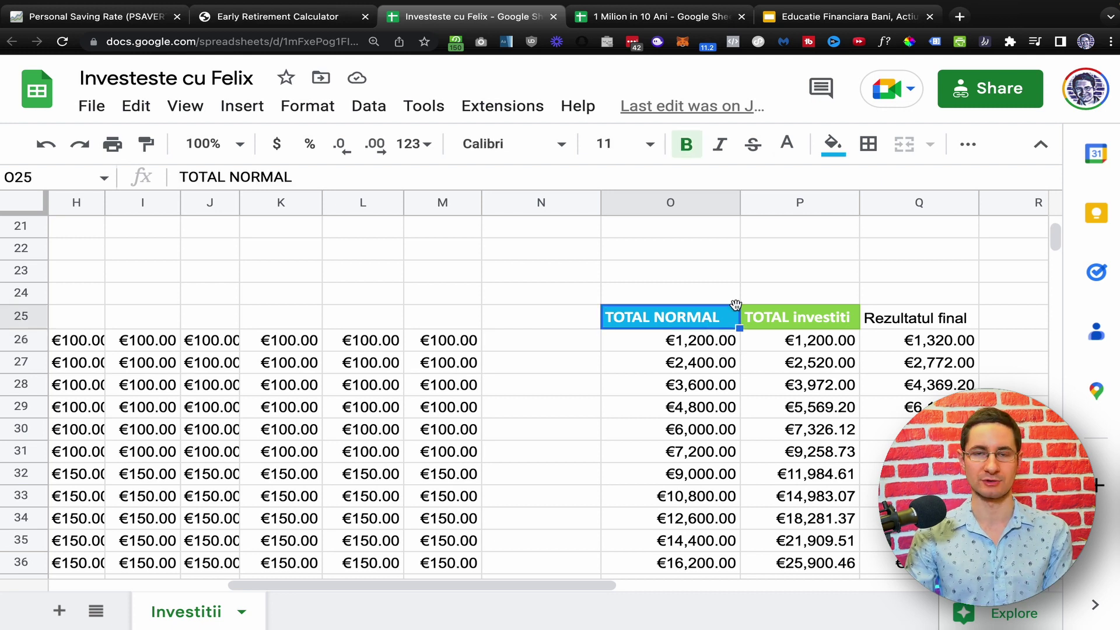
Compare the first and last totals in the TOTAL NORMAL column, cells O26 and O56
{"action": "left_click", "coordinate": [717, 345]}
{"action": "scroll", "coordinate": [717, 352], "scroll_direction": "down", "scroll_amount": 6}
{"action": "scroll", "coordinate": [717, 353], "scroll_direction": "down", "scroll_amount": 4}
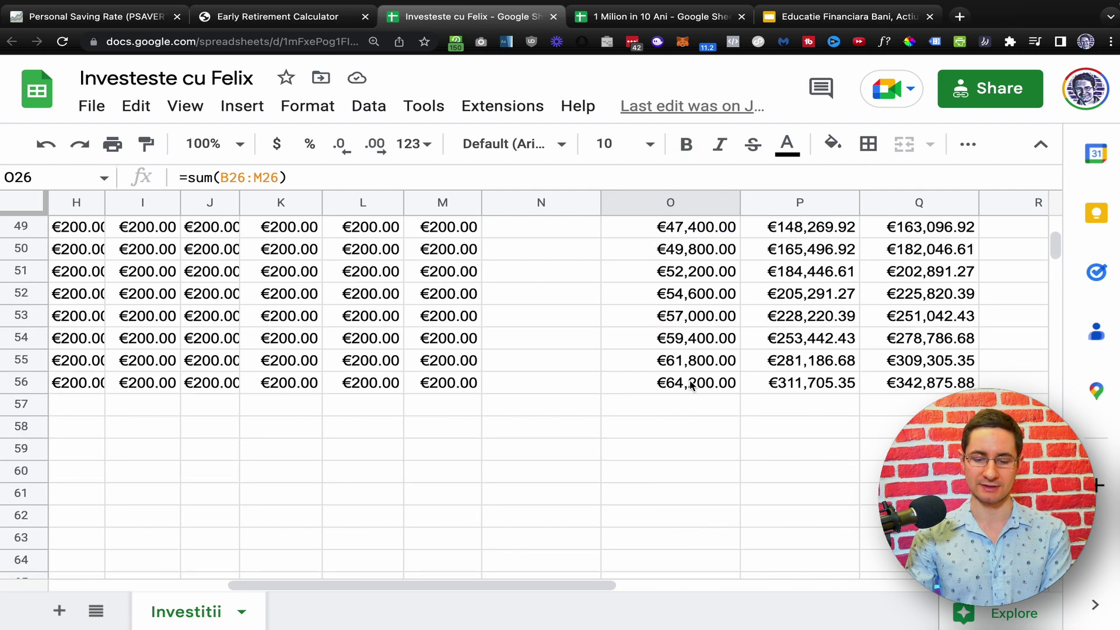
{"action": "left_click", "coordinate": [693, 385]}
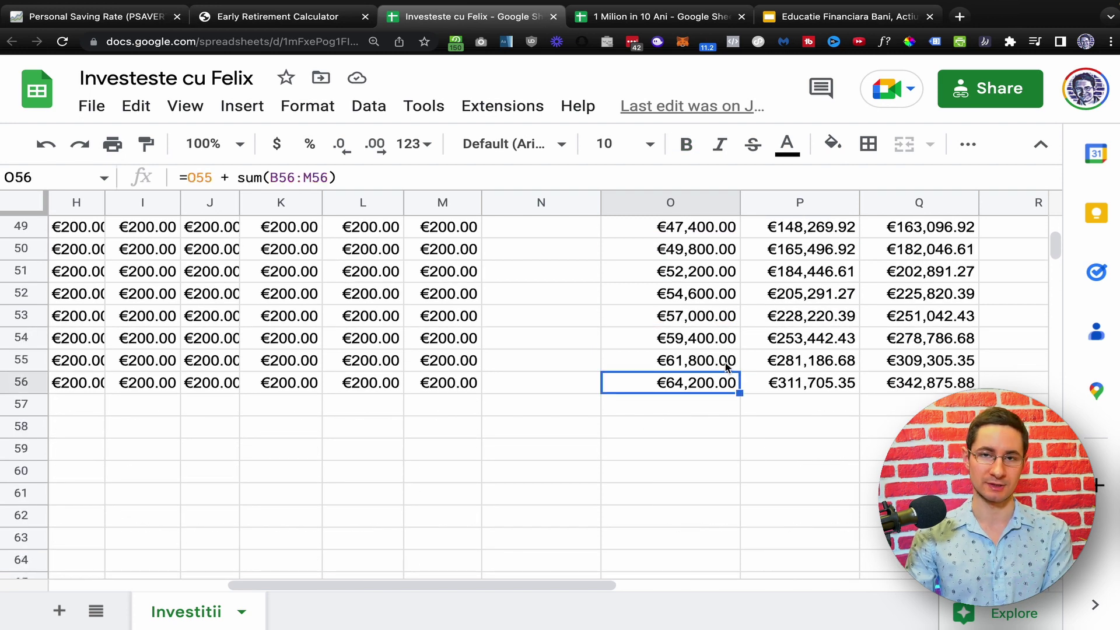
{"action": "scroll", "coordinate": [725, 367], "scroll_direction": "up", "scroll_amount": 7}
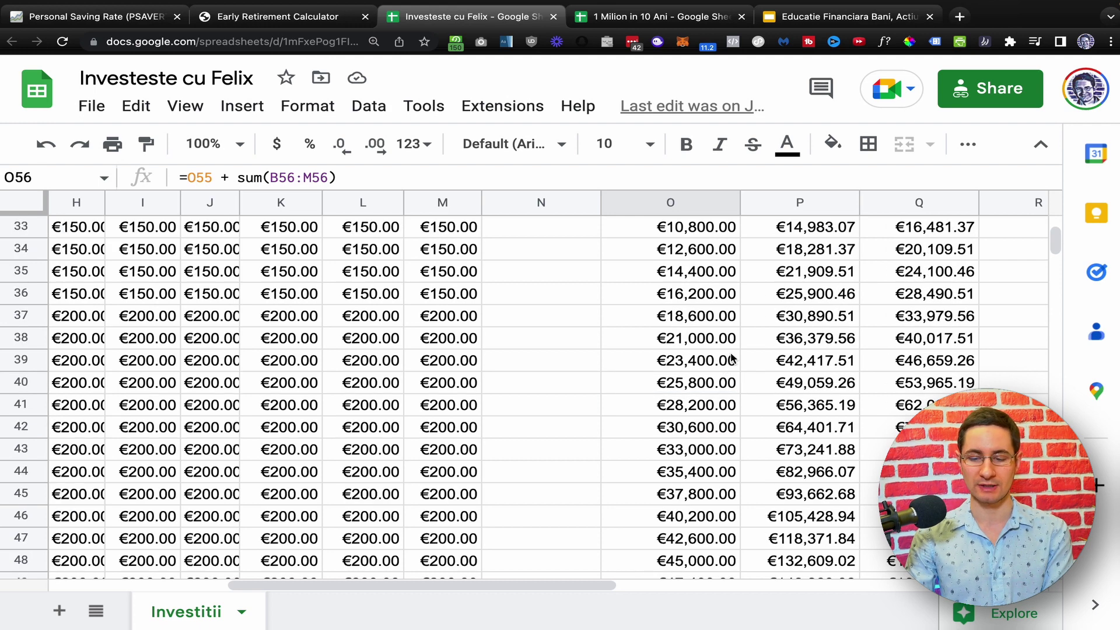
Inspect the TOTAL investiti formulas in P26 and P27 and the Rezultatul final formula in Q27
{"action": "scroll", "coordinate": [778, 367], "scroll_direction": "up", "scroll_amount": 2}
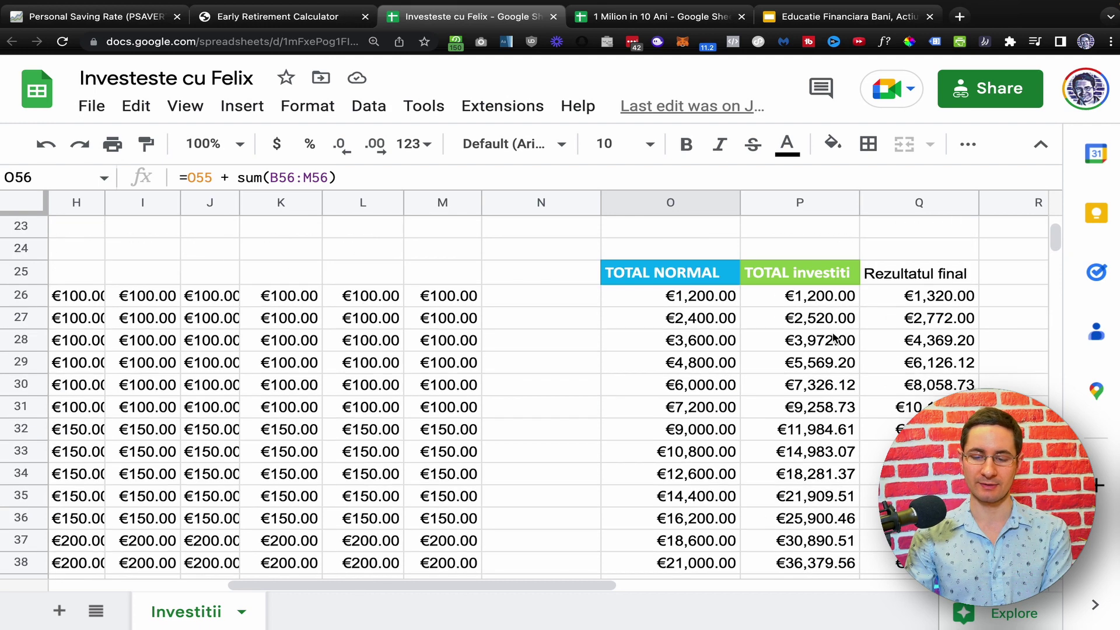
{"action": "left_click", "coordinate": [840, 301]}
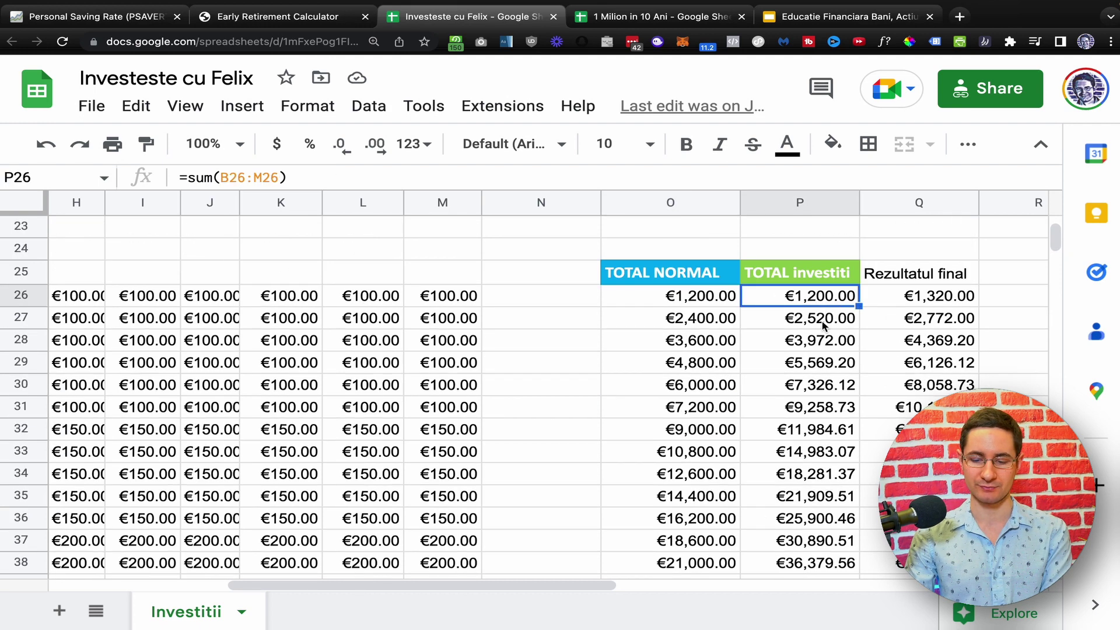
{"action": "left_click", "coordinate": [828, 318]}
{"action": "key", "text": "Return"}
{"action": "left_click", "coordinate": [923, 318]}
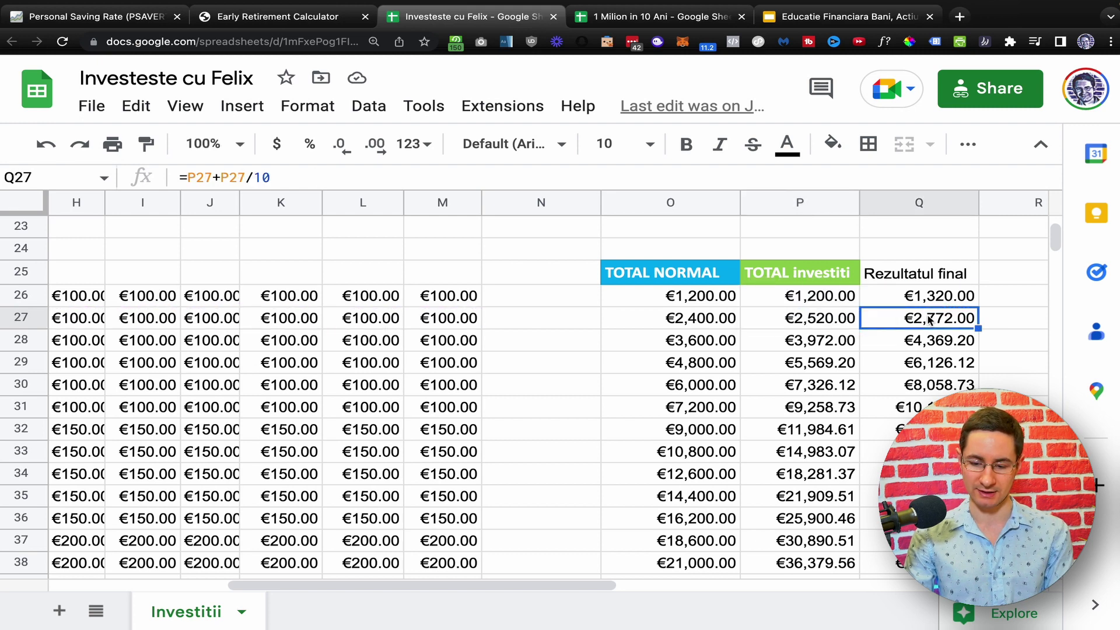
{"action": "key", "text": "Return"}
{"action": "key", "text": "Escape"}
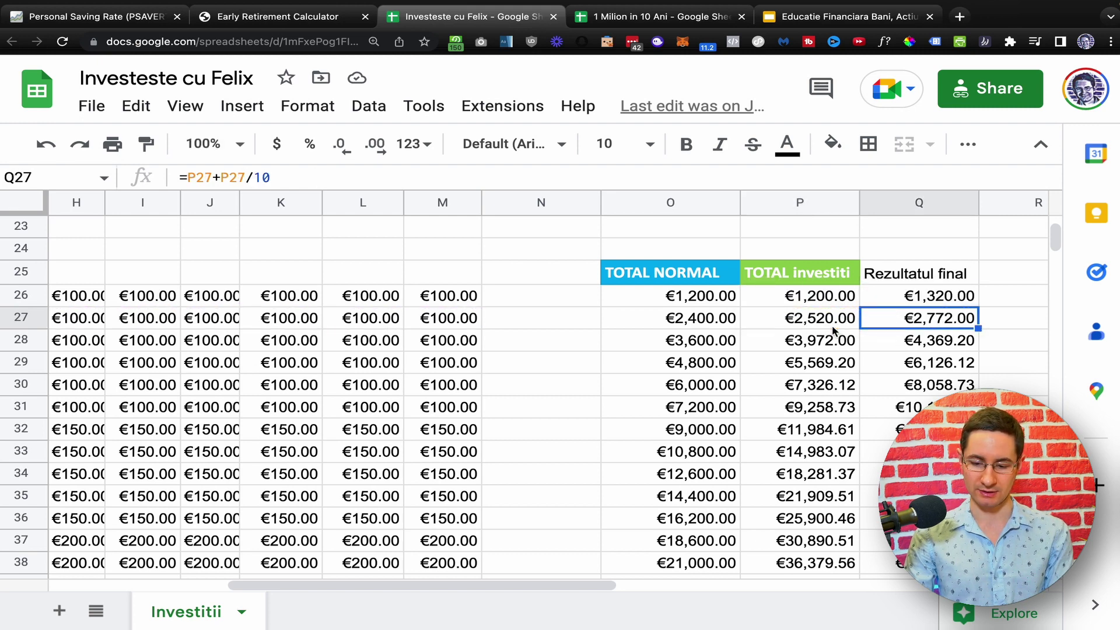
{"action": "left_click", "coordinate": [834, 327]}
{"action": "key", "text": "Return"}
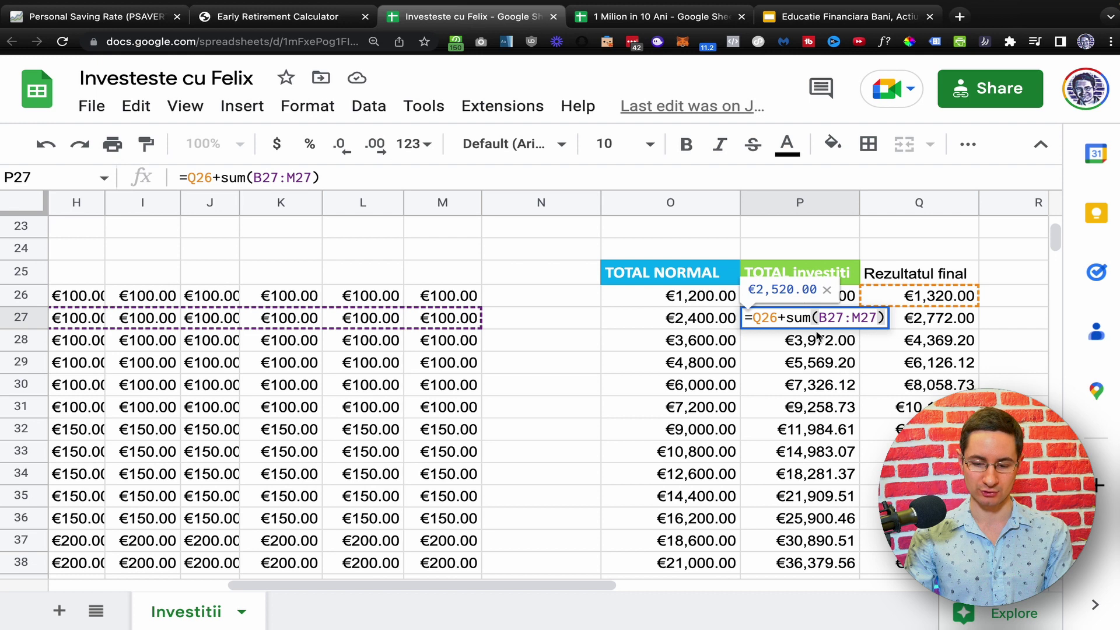
{"action": "key", "text": "Escape"}
Check the last TOTAL investiti and Rezultatul final amounts, cells P56 and Q56
{"action": "key", "text": "ctrl+Down"}
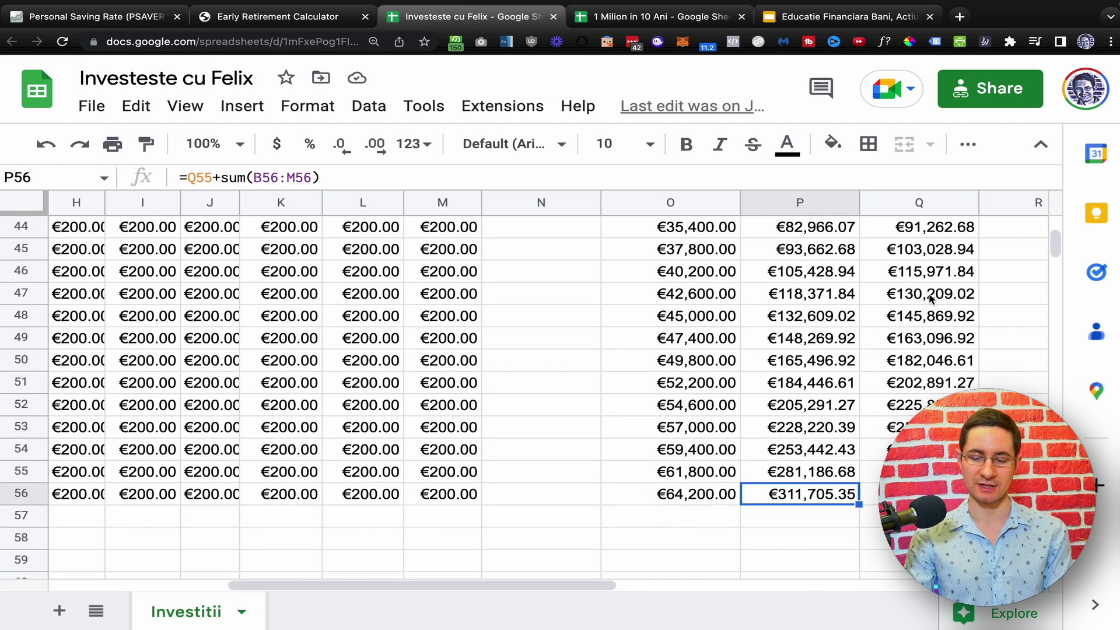
{"action": "key", "text": "Right"}
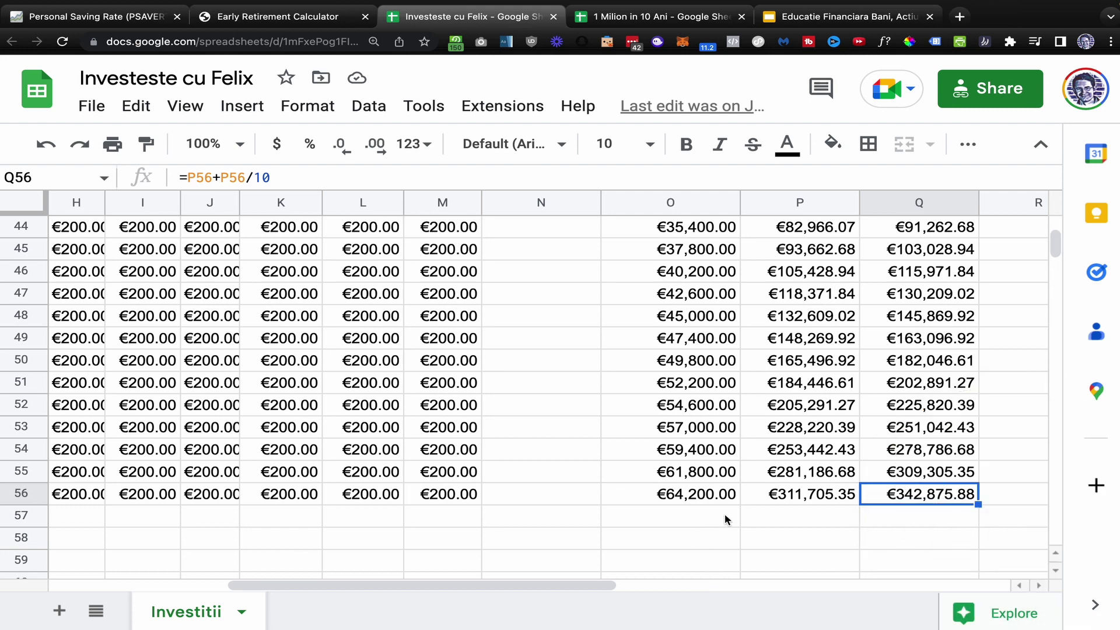
{"action": "left_click", "coordinate": [390, 385]}
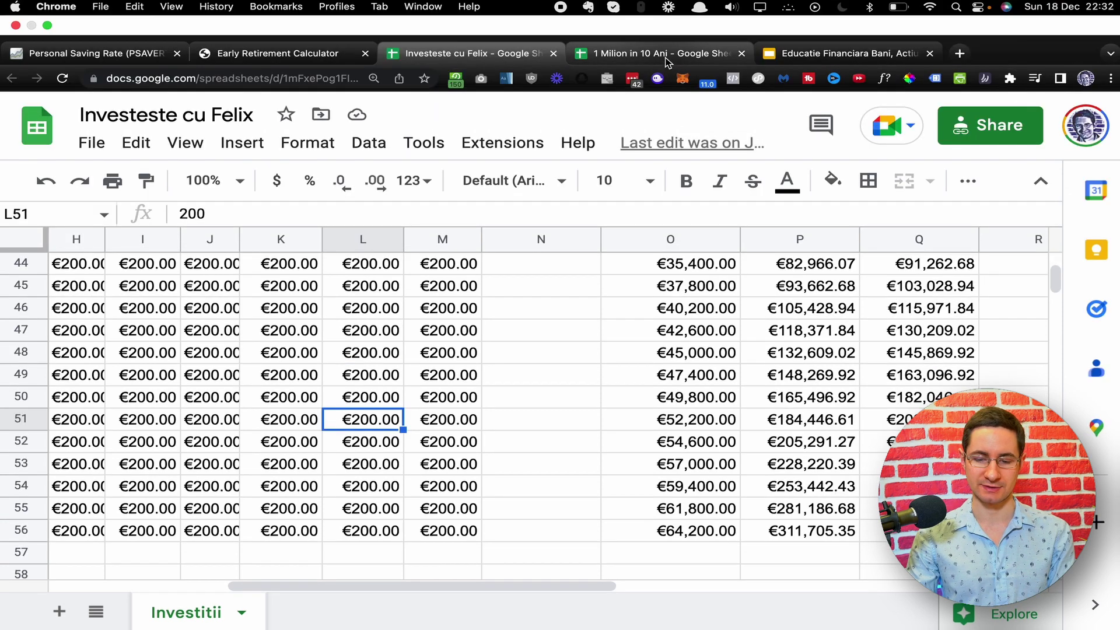
Switch to the 1 Milion in 10 Ani spreadsheet, reduce the browser zoom one level and highlight the document title
{"action": "left_click", "coordinate": [659, 17]}
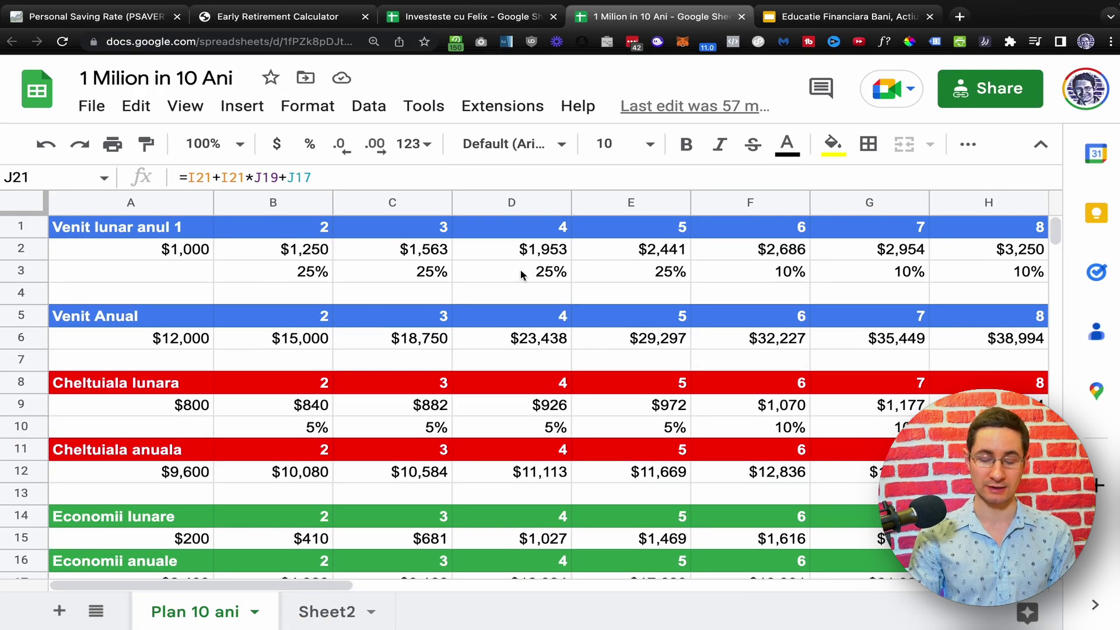
{"action": "key", "text": "super+minus"}
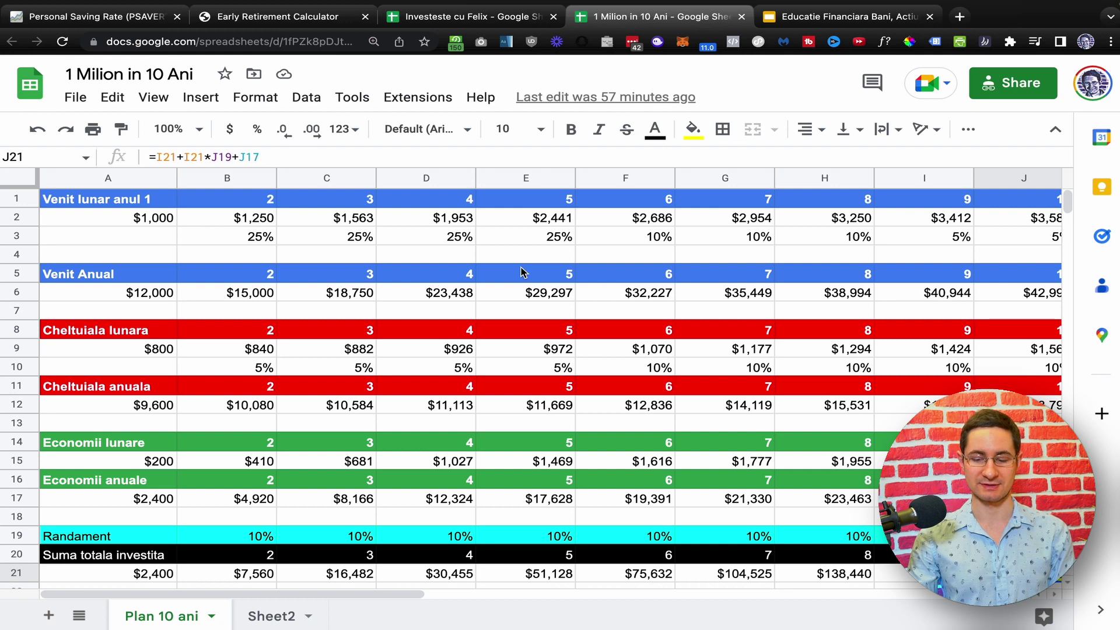
{"action": "key", "text": "super+minus"}
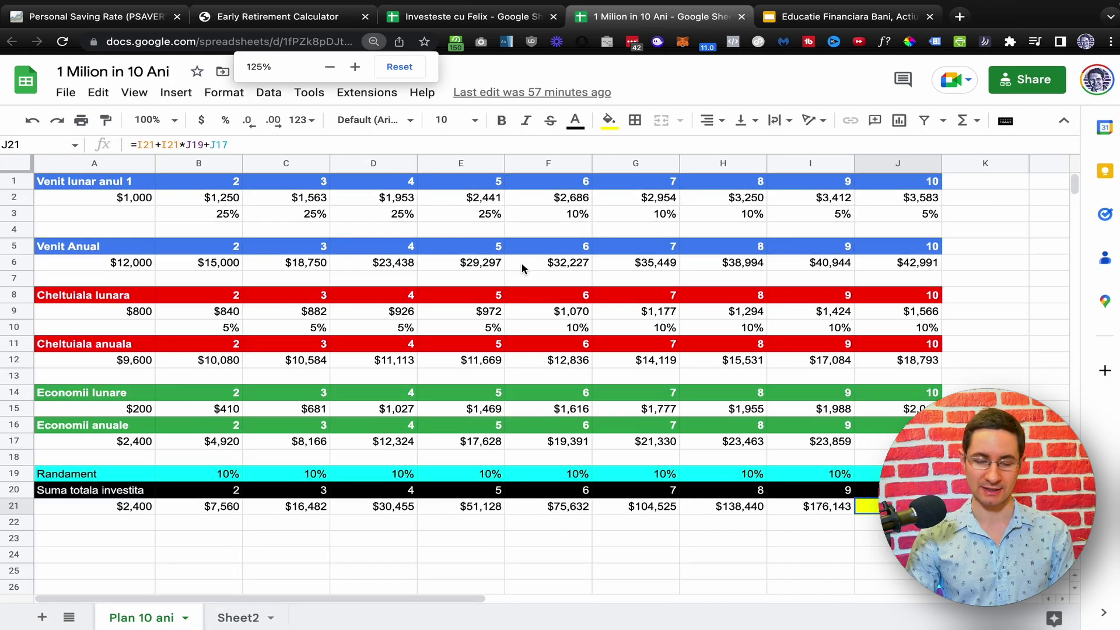
{"action": "key", "text": "super+plus"}
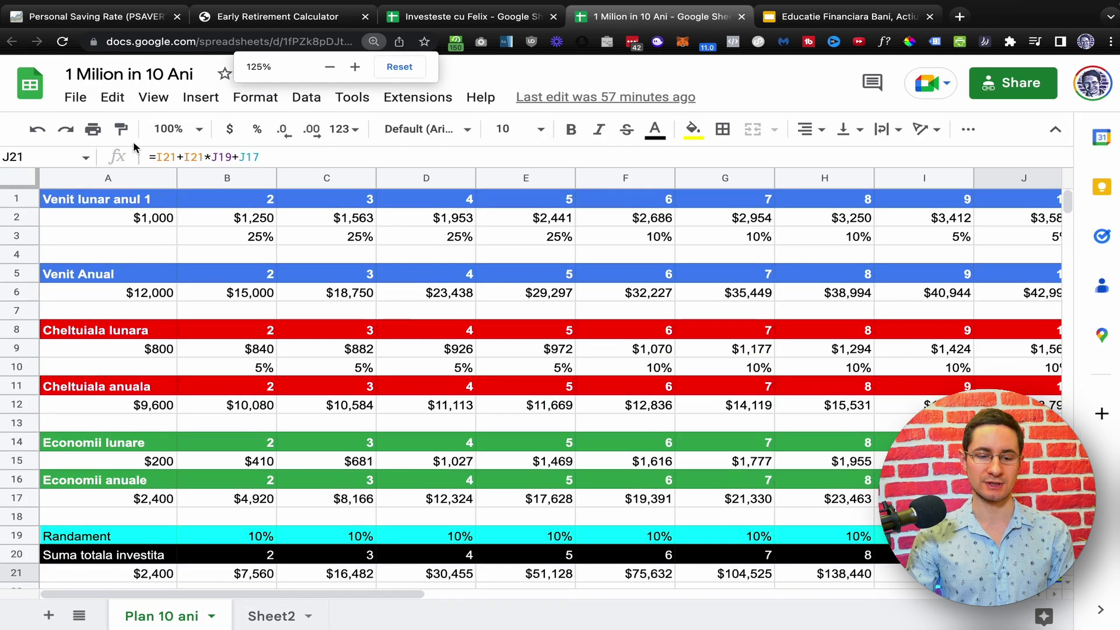
{"action": "left_click", "coordinate": [158, 72]}
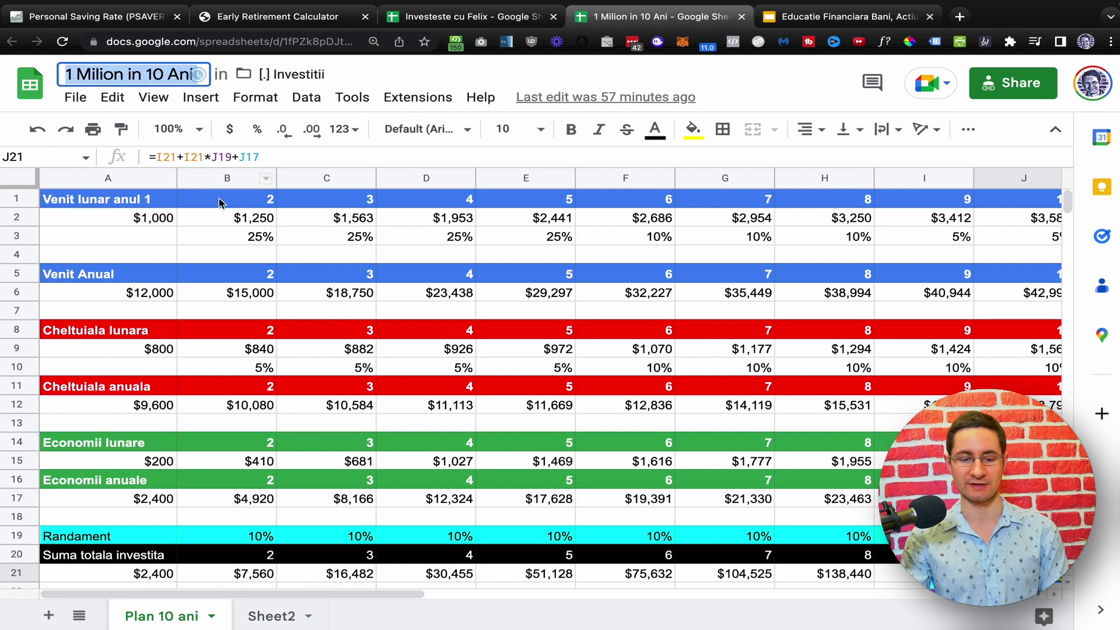
Review the first-year monthly and annual figures for income, expenses and savings in column A, from A2 down to A17
{"action": "left_click", "coordinate": [176, 220]}
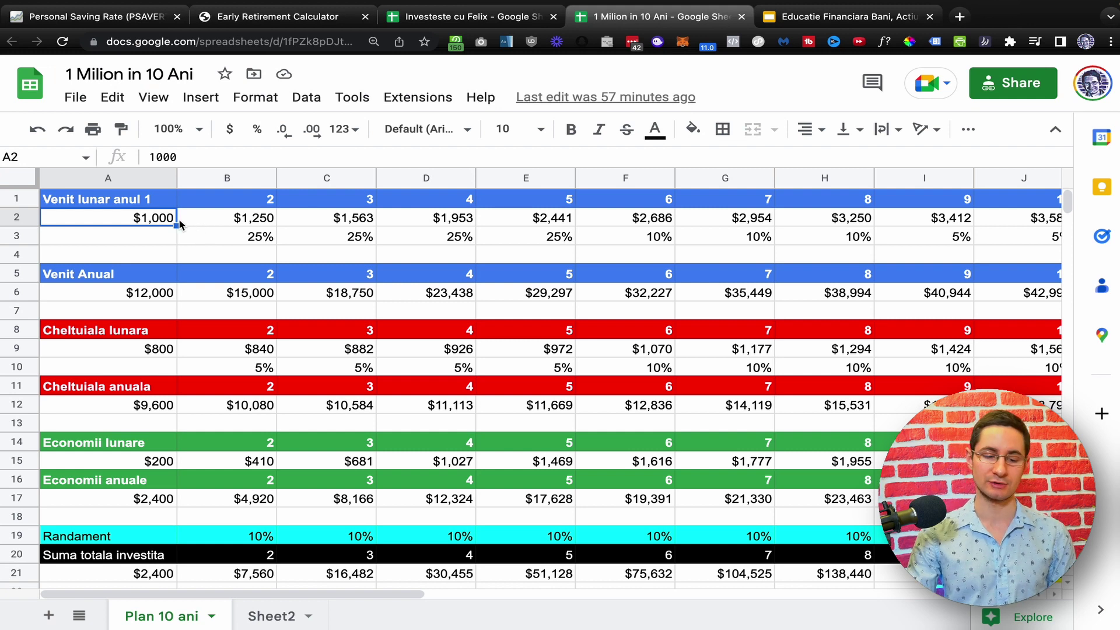
{"action": "left_click", "coordinate": [151, 295]}
{"action": "left_click", "coordinate": [143, 351]}
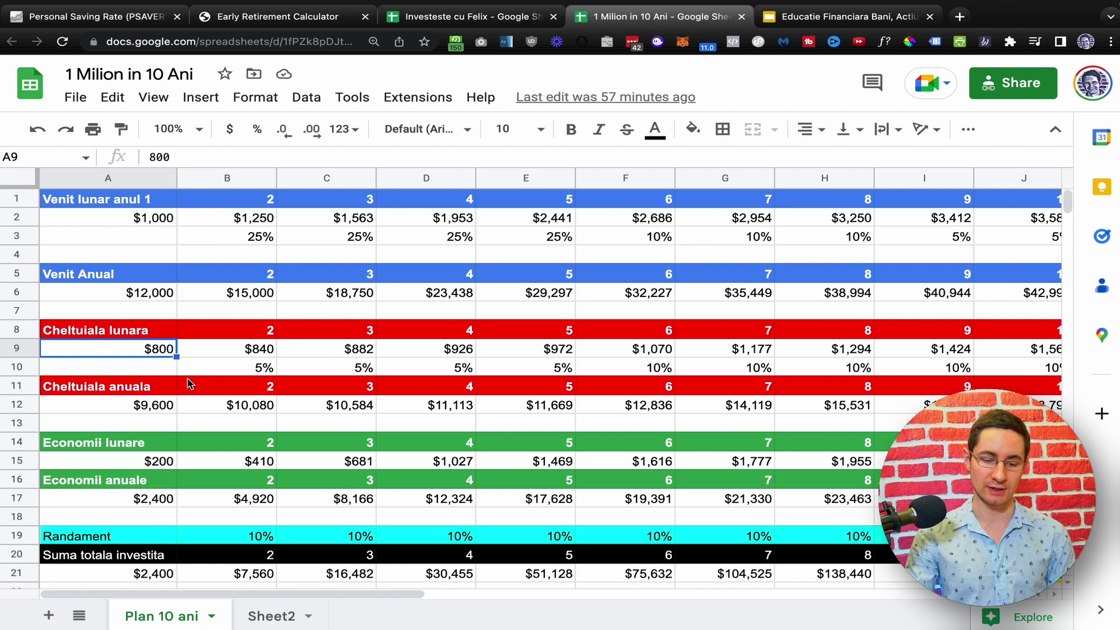
{"action": "left_click", "coordinate": [161, 408]}
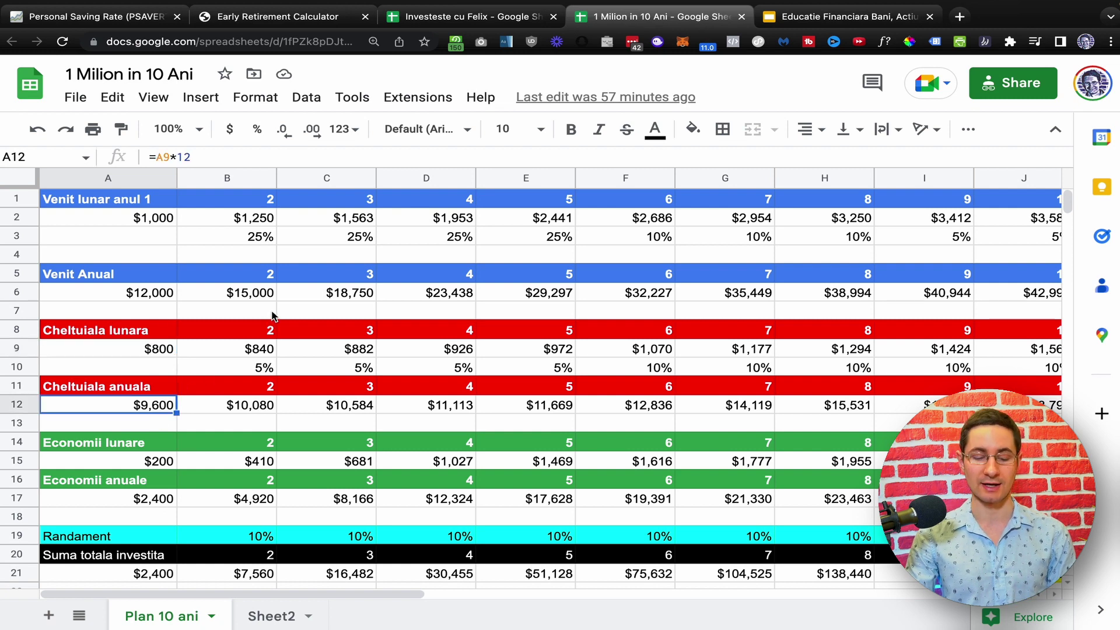
{"action": "scroll", "coordinate": [274, 316], "scroll_direction": "down", "scroll_amount": 1}
{"action": "left_click", "coordinate": [169, 443]}
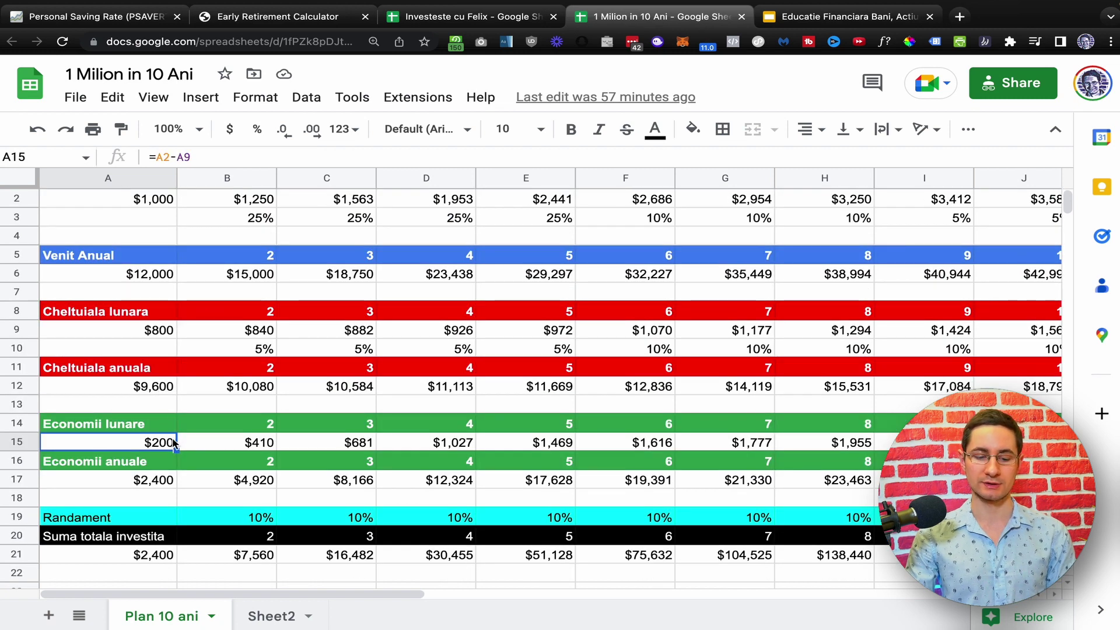
{"action": "left_click", "coordinate": [161, 482]}
Inspect which cells the year 2 monthly savings formula in B15 refers to, leaving the formula unedited
{"action": "left_click", "coordinate": [230, 450]}
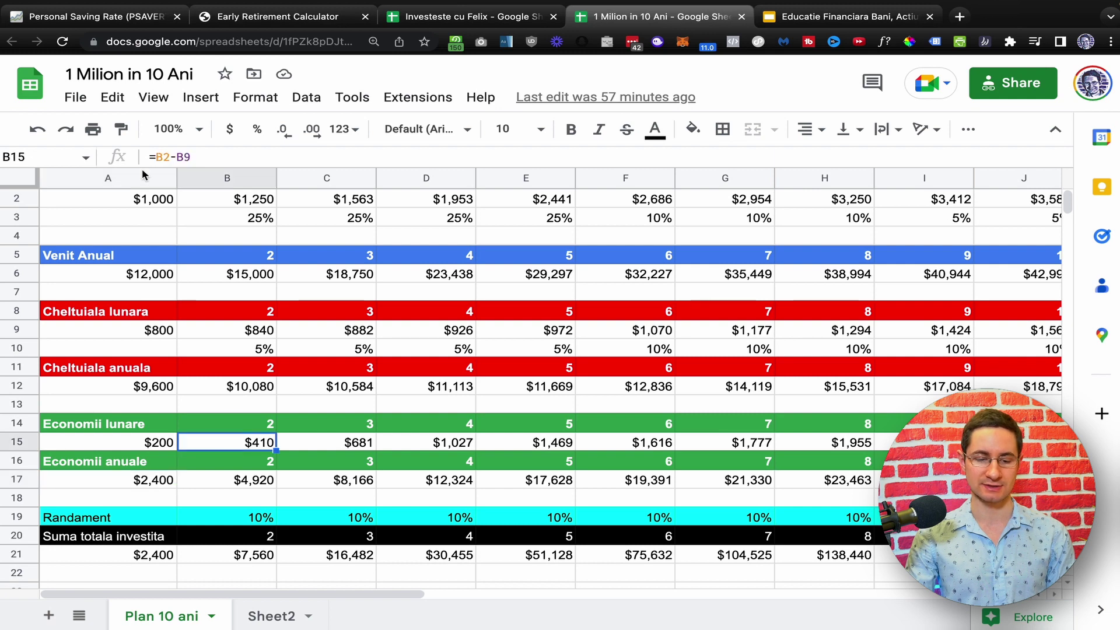
{"action": "left_click", "coordinate": [161, 156]}
{"action": "scroll", "coordinate": [221, 315], "scroll_direction": "up", "scroll_amount": 1}
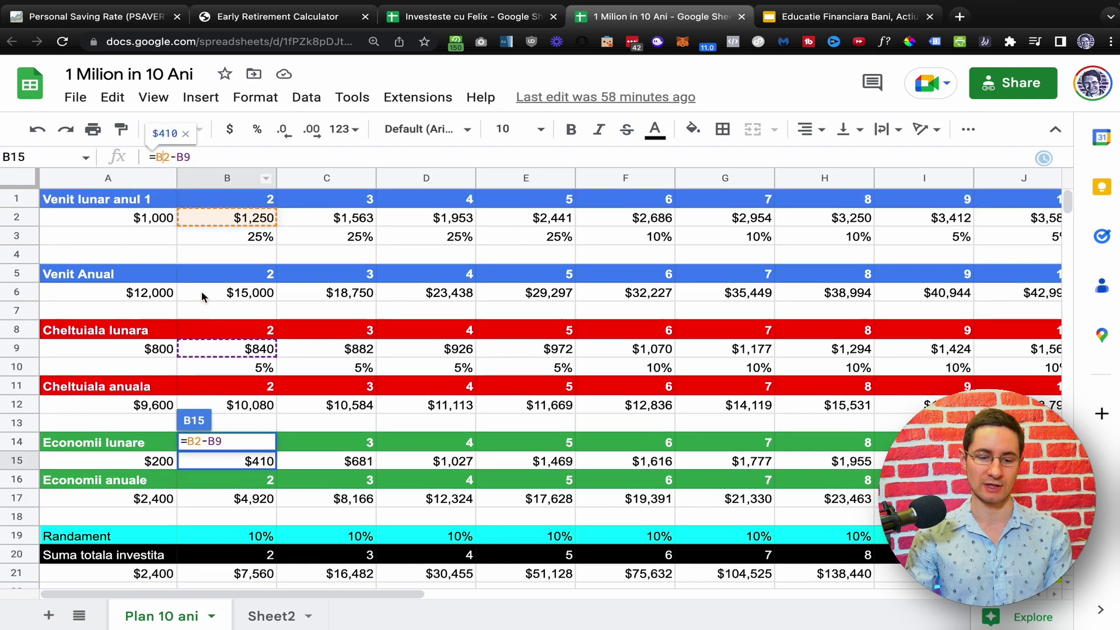
{"action": "key", "text": "Escape"}
Review the starting monthly income in A2 and its yearly growth rates in row 3 for years 2 to 10
{"action": "left_click", "coordinate": [146, 218]}
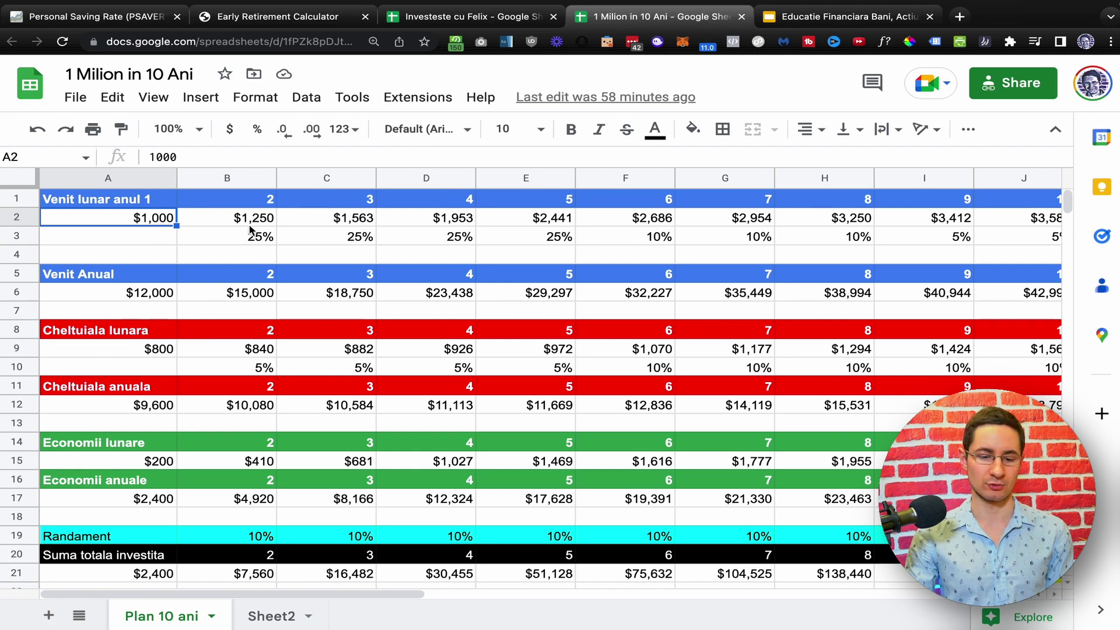
{"action": "left_click_drag", "start_coordinate": [228, 237], "coordinate": [574, 239]}
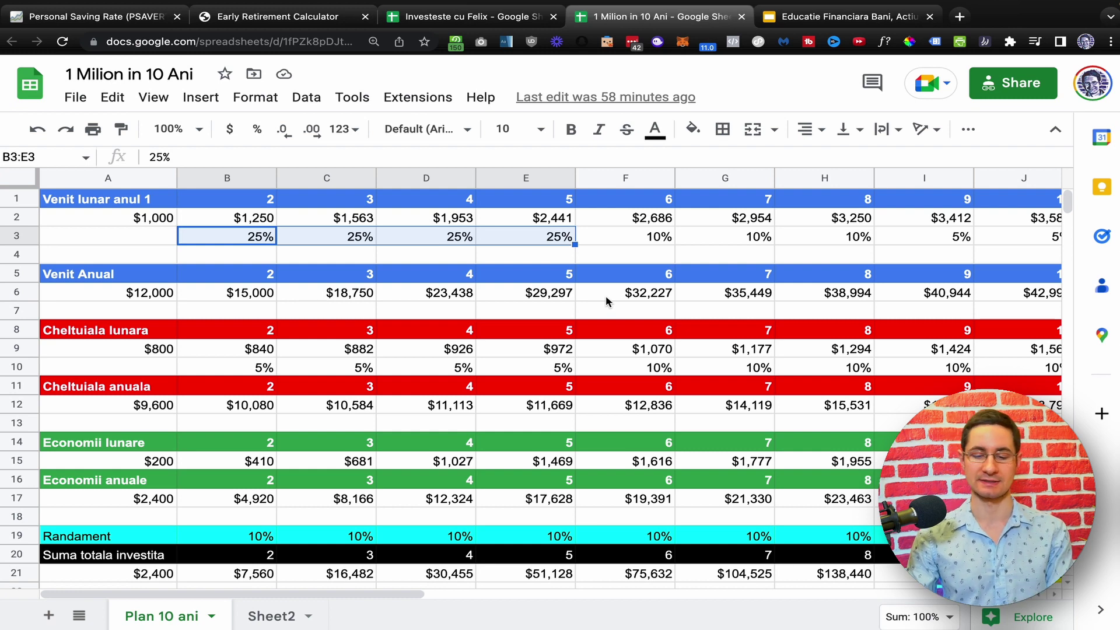
{"action": "left_click", "coordinate": [637, 241]}
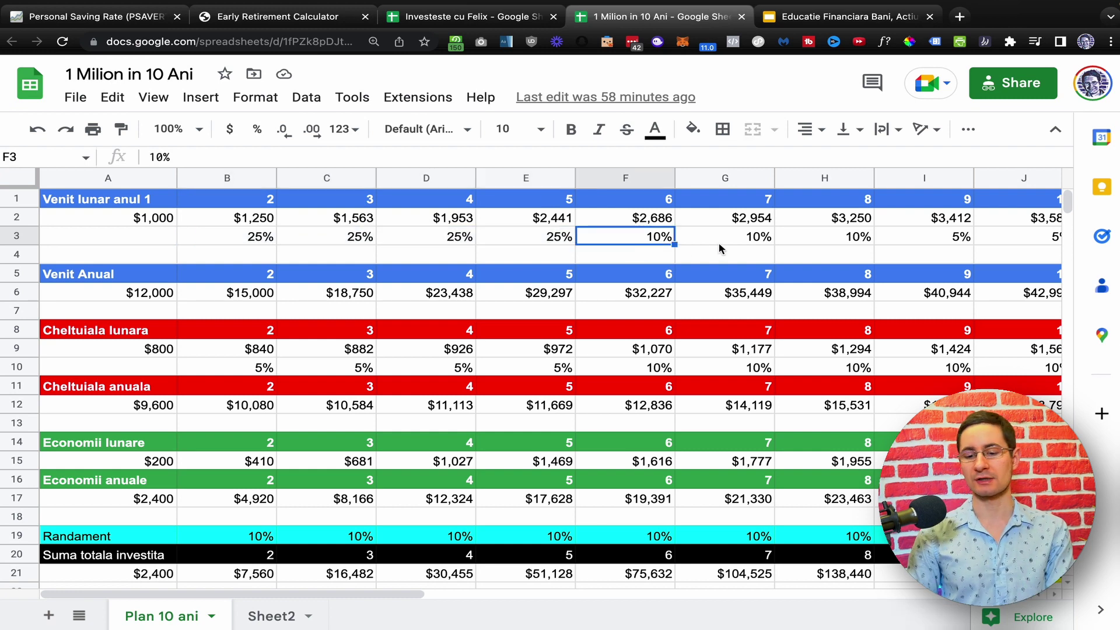
{"action": "left_click", "coordinate": [721, 243]}
{"action": "left_click", "coordinate": [626, 236]}
{"action": "left_click", "coordinate": [726, 236]}
{"action": "left_click", "coordinate": [824, 236]}
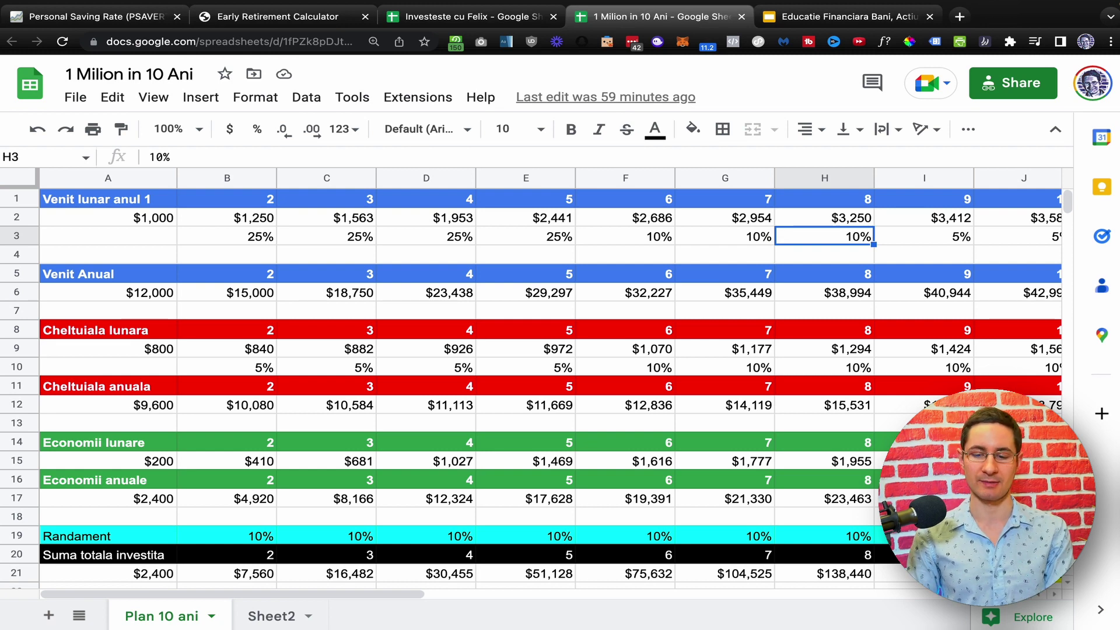
{"action": "key", "text": "Right"}
{"action": "key", "text": "Right"}
{"action": "key", "text": "Left"}
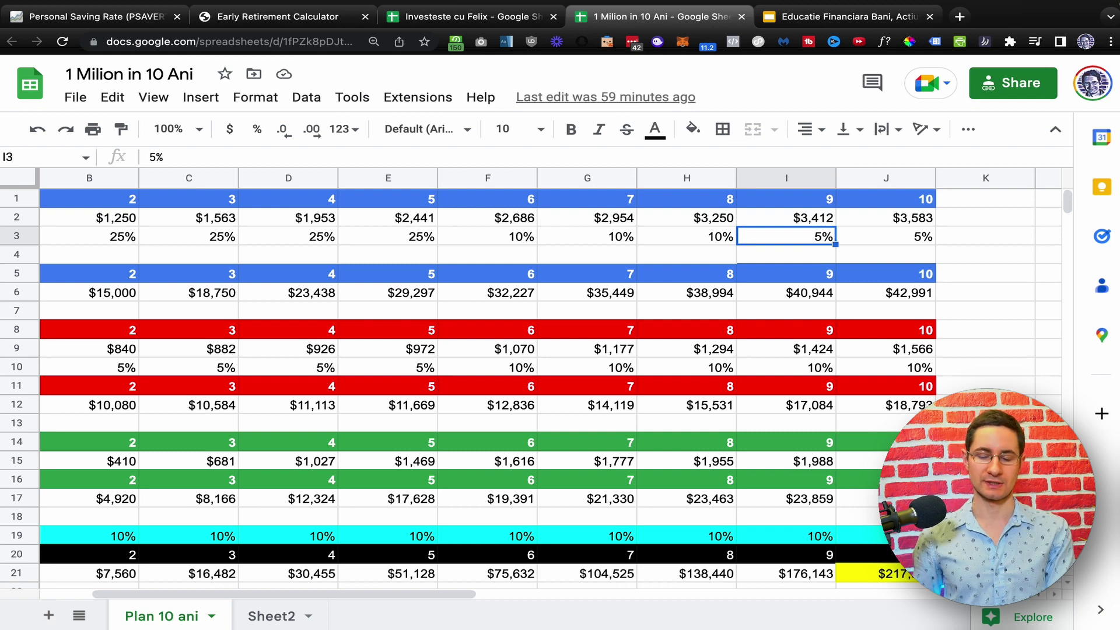
Step back through the income growth rates in row 3 from year 9 to the early years, ending on year 3
{"action": "key", "text": "Left"}
{"action": "key", "text": "Left"}
{"action": "key", "text": "Left"}
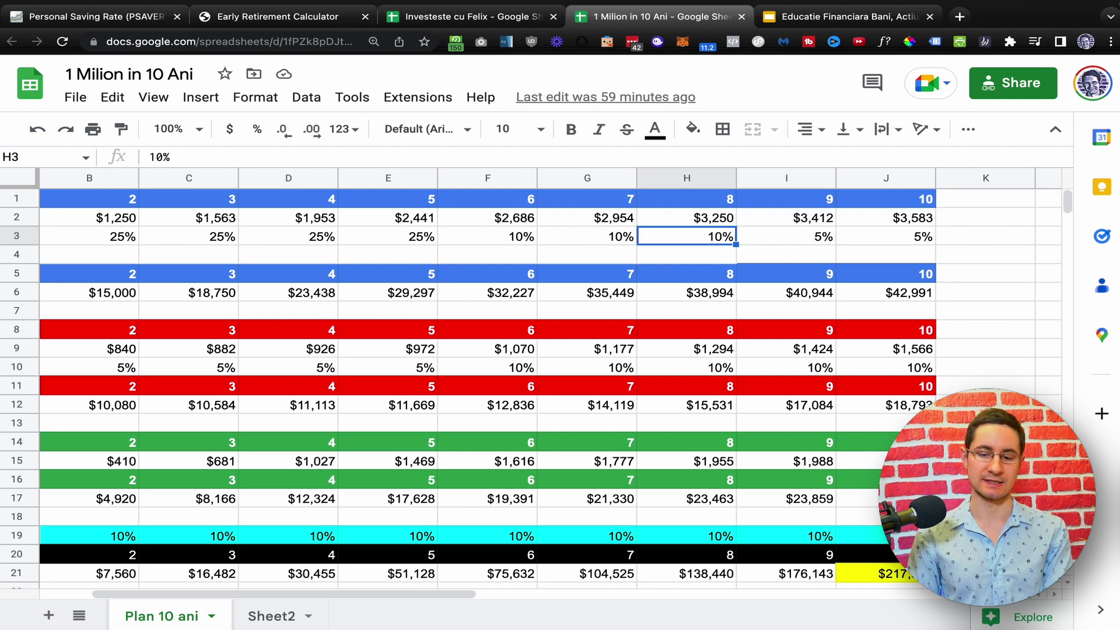
{"action": "key", "text": "Left"}
{"action": "key", "text": "Left"}
{"action": "key", "text": "Left"}
{"action": "key", "text": "Left"}
{"action": "key", "text": "Left"}
{"action": "key", "text": "Right"}
{"action": "key", "text": "Right"}
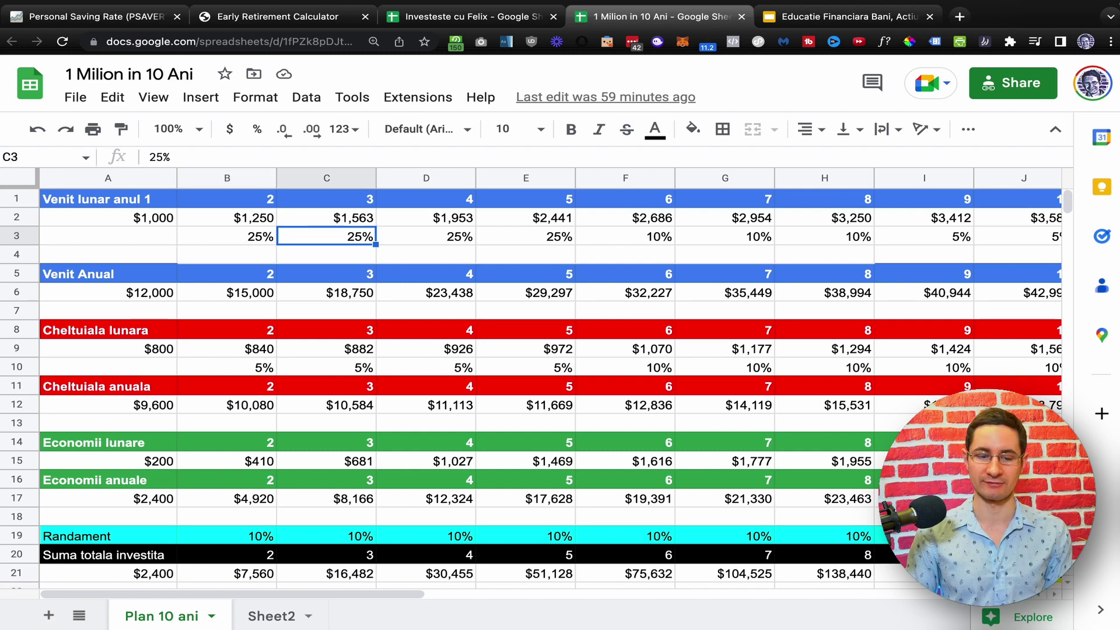
Go down column A through the first-year annual income, monthly expenses and monthly savings, cells A6, A9 and A15
{"action": "key", "text": "Down"}
{"action": "key", "text": "Down"}
{"action": "key", "text": "Left"}
{"action": "key", "text": "Left"}
{"action": "key", "text": "Down"}
{"action": "key", "text": "Down"}
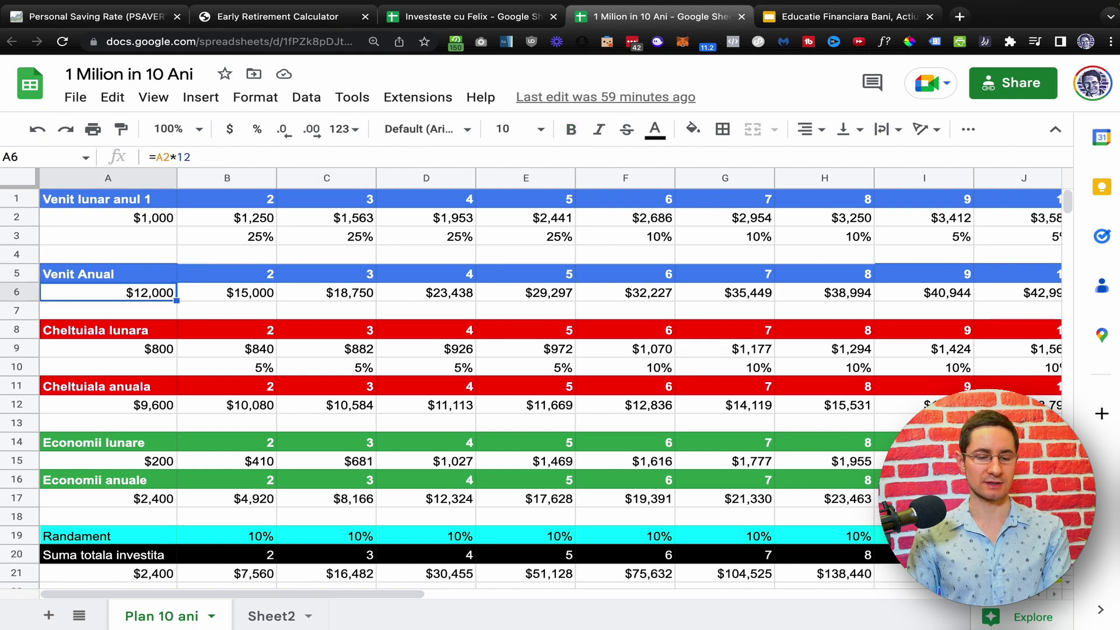
{"action": "key", "text": "Down"}
{"action": "key", "text": "Down"}
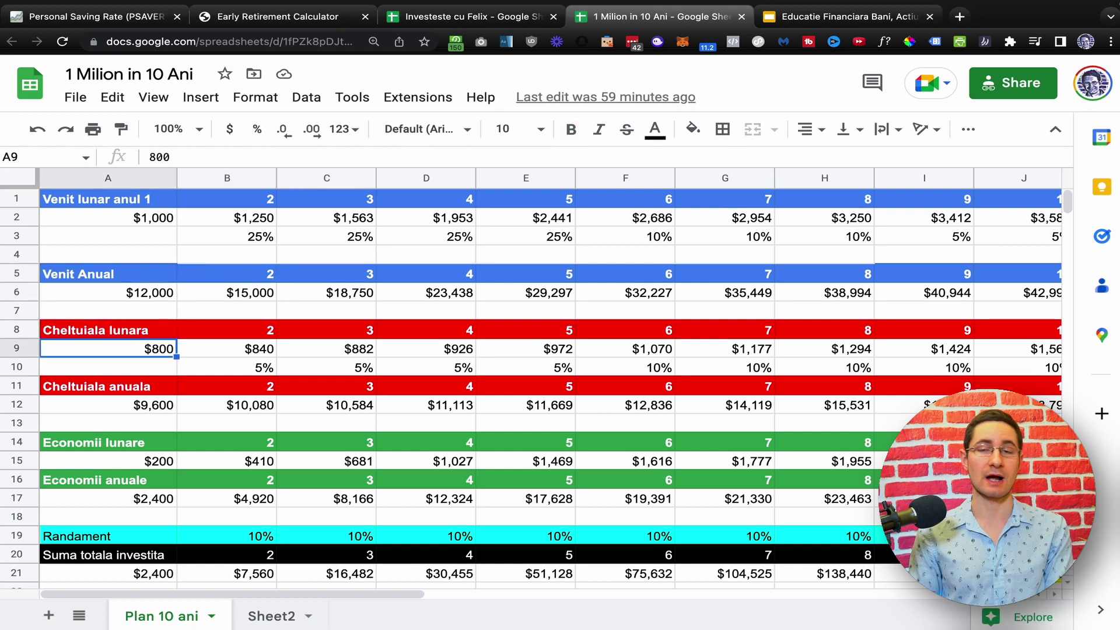
{"action": "key", "text": "Down"}
{"action": "key", "text": "Down"}
{"action": "key", "text": "Down"}
{"action": "key", "text": "Down"}
{"action": "key", "text": "Down"}
{"action": "key", "text": "Down"}
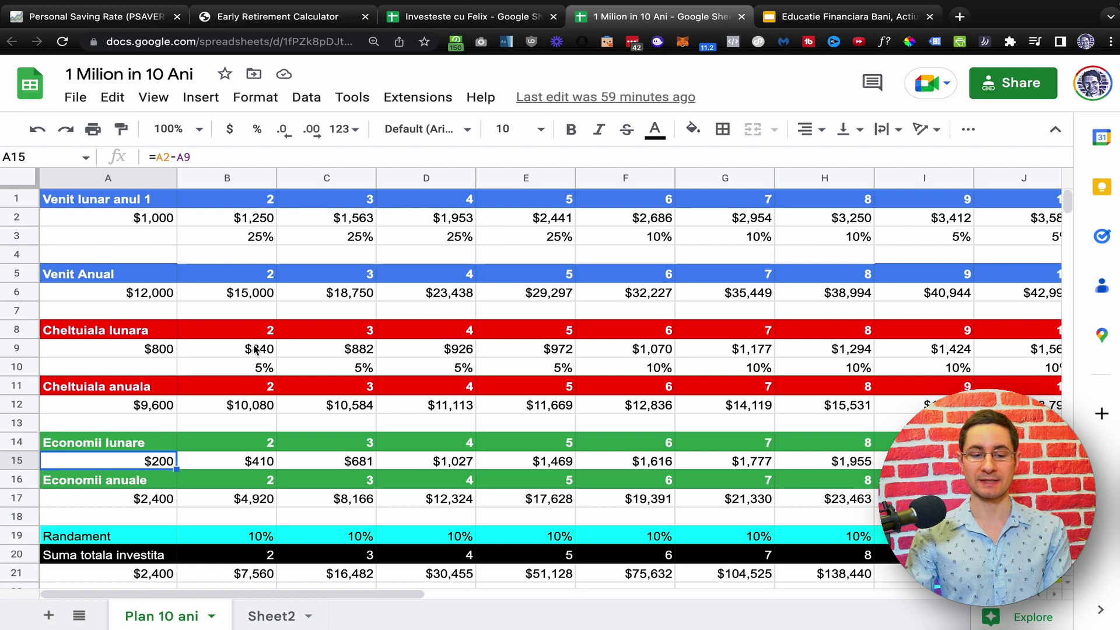
Highlight the monthly expenses and their growth rates in rows 9 and 10, and compare them with the income growth rates in B3:E3
{"action": "left_click_drag", "start_coordinate": [166, 350], "coordinate": [910, 352]}
{"action": "left_click_drag", "start_coordinate": [255, 362], "coordinate": [489, 368]}
{"action": "left_click_drag", "start_coordinate": [641, 367], "coordinate": [1016, 368]}
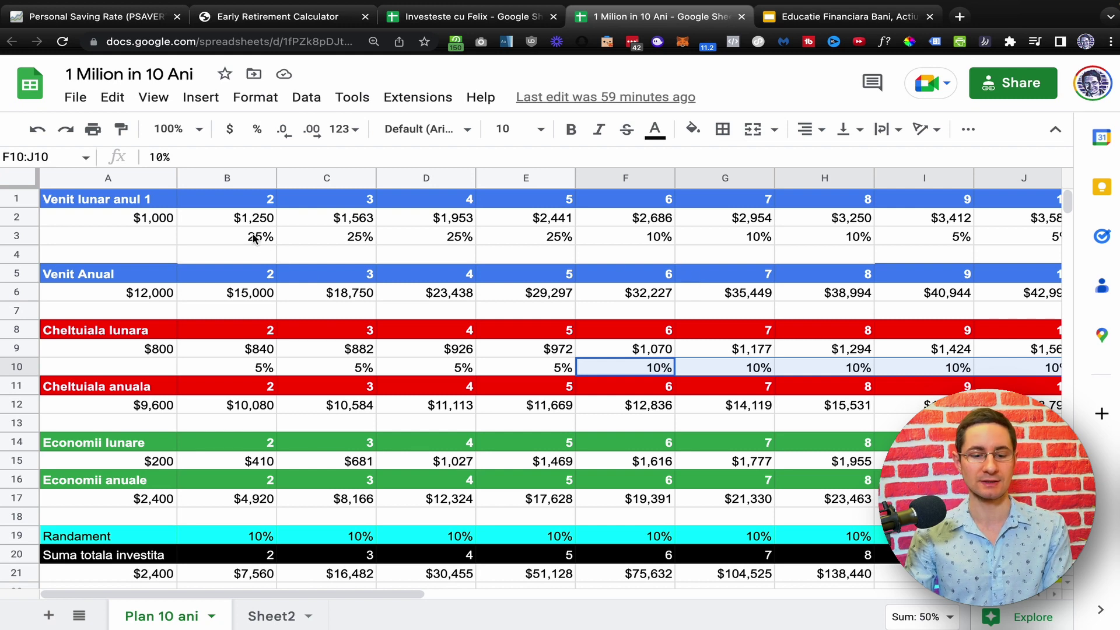
{"action": "left_click_drag", "start_coordinate": [257, 240], "coordinate": [542, 241]}
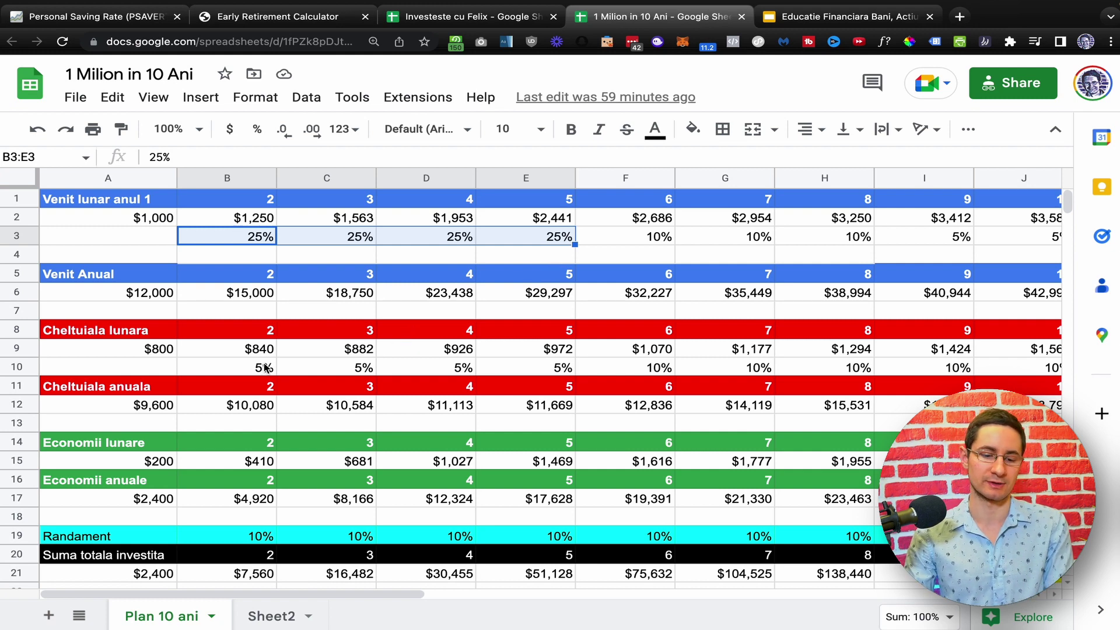
{"action": "left_click_drag", "start_coordinate": [265, 368], "coordinate": [537, 358]}
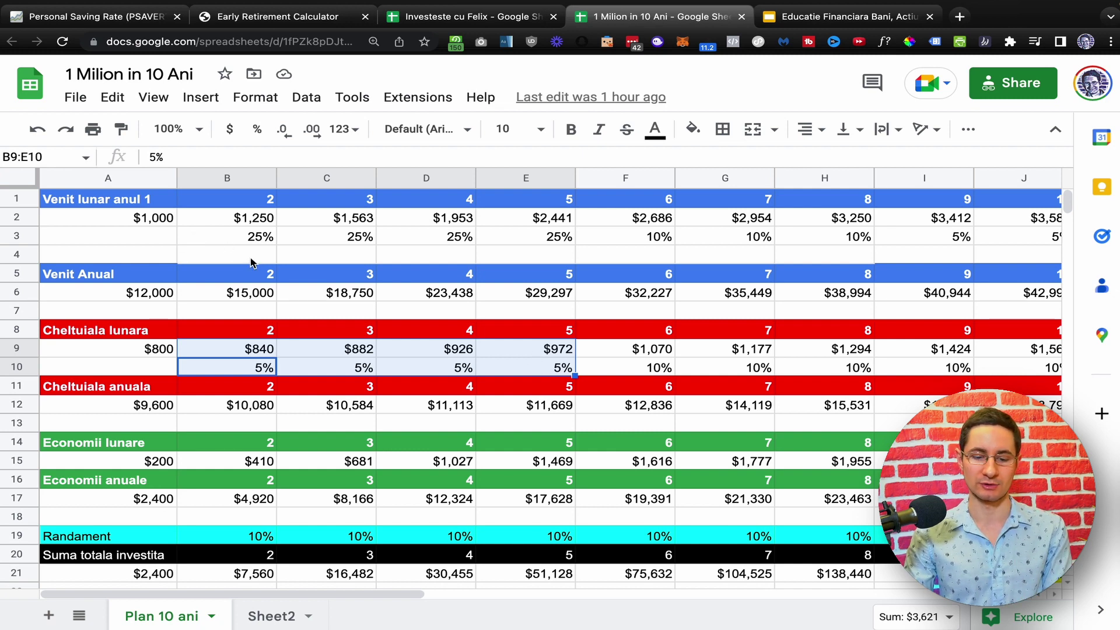
Examine the first-year Suma totala investita in A21 and the year 2 Randament rate in B19
{"action": "scroll", "coordinate": [348, 274], "scroll_direction": "down", "scroll_amount": 1}
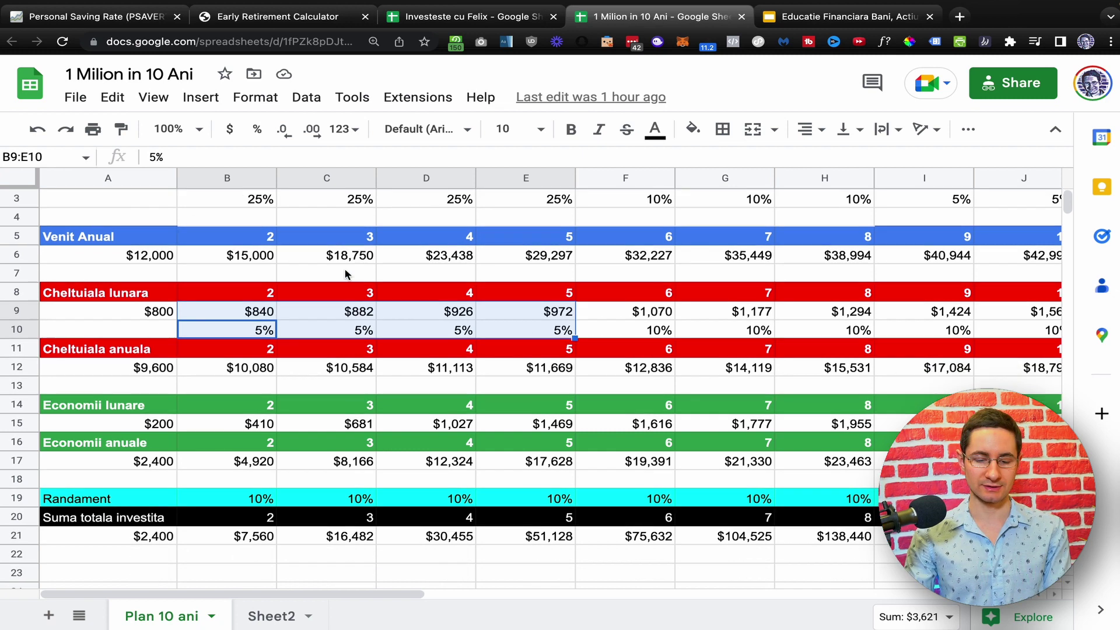
{"action": "scroll", "coordinate": [348, 274], "scroll_direction": "down", "scroll_amount": 2}
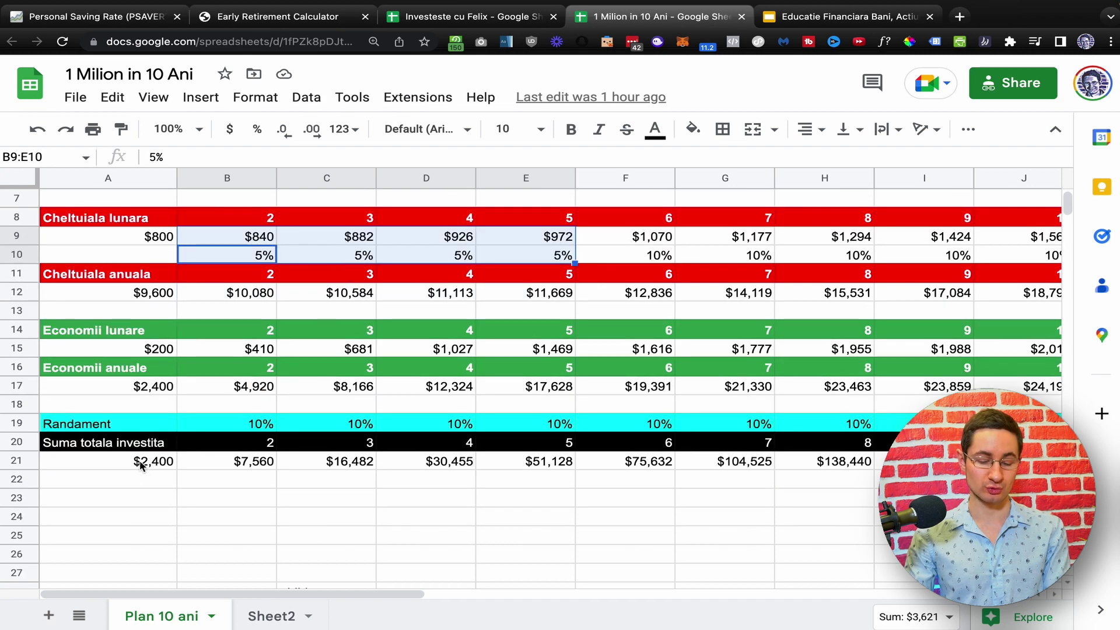
{"action": "left_click", "coordinate": [145, 467]}
{"action": "left_click", "coordinate": [245, 409]}
{"action": "left_click", "coordinate": [245, 424]}
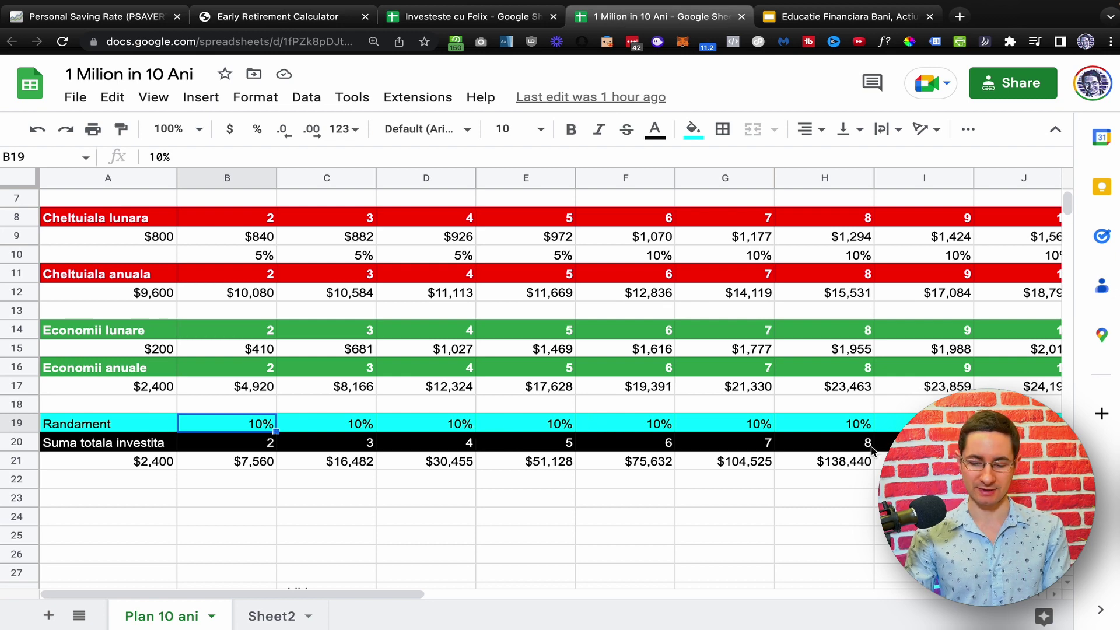
Examine the year 10 Suma totala investita and its formula in J21
{"action": "key", "text": "Right"}
{"action": "key", "text": "Right"}
{"action": "left_click", "coordinate": [1021, 461]}
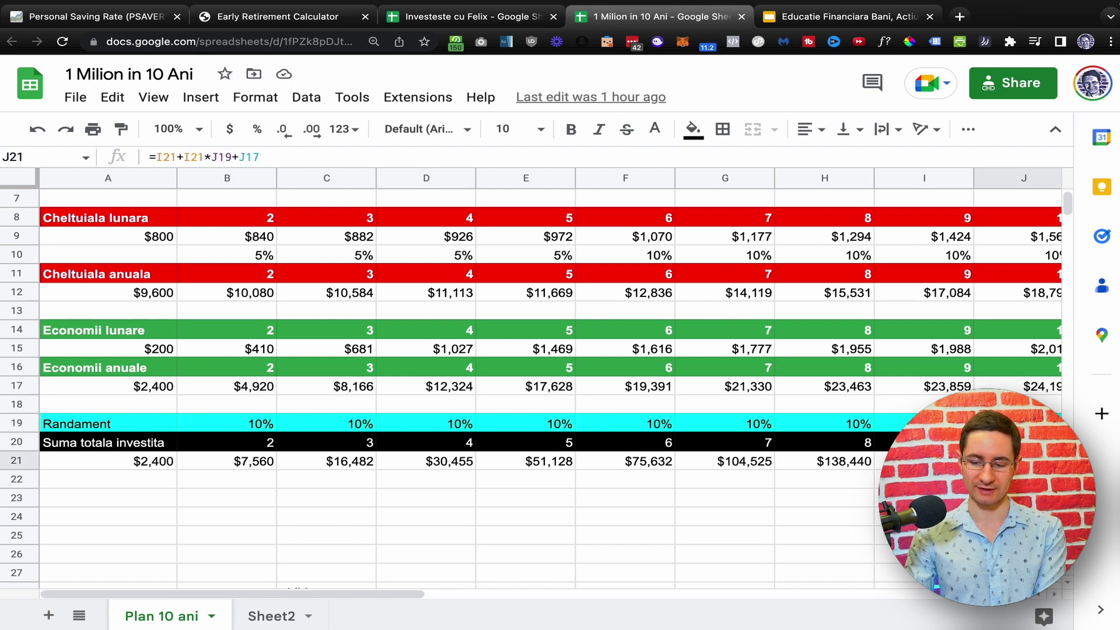
{"action": "key", "text": "Right"}
{"action": "left_click", "coordinate": [935, 462]}
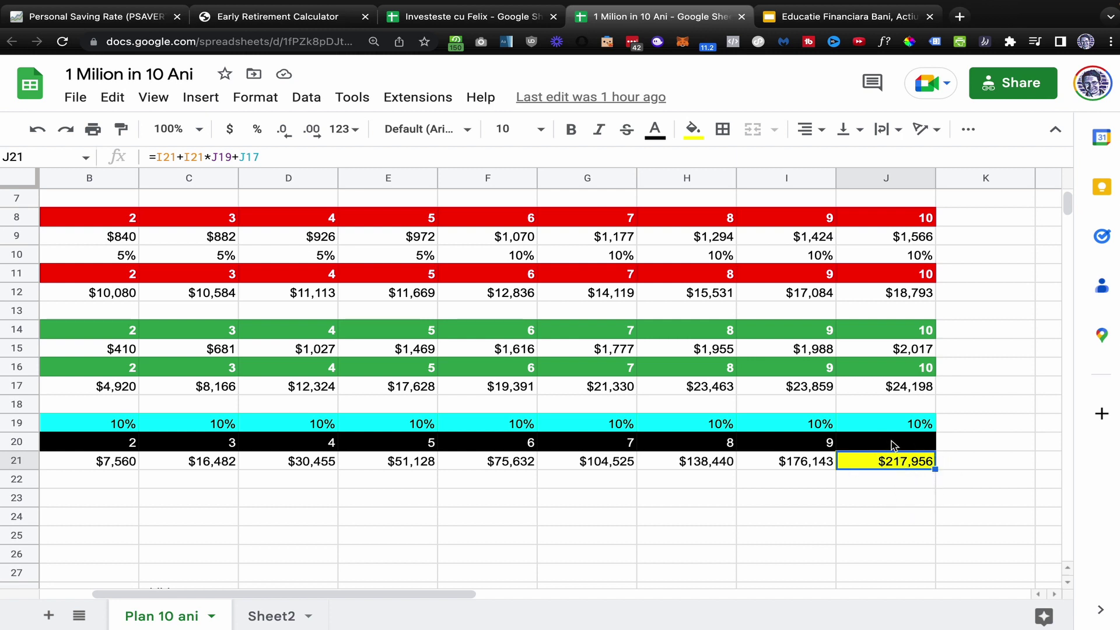
Step back through the Suma totala investita values in row 21 from year 10 to the early years
{"action": "key", "text": "Left"}
{"action": "key", "text": "Left"}
{"action": "key", "text": "Left"}
{"action": "key", "text": "Left"}
{"action": "key", "text": "Left"}
{"action": "key", "text": "Left"}
{"action": "key", "text": "Left"}
{"action": "key", "text": "Left"}
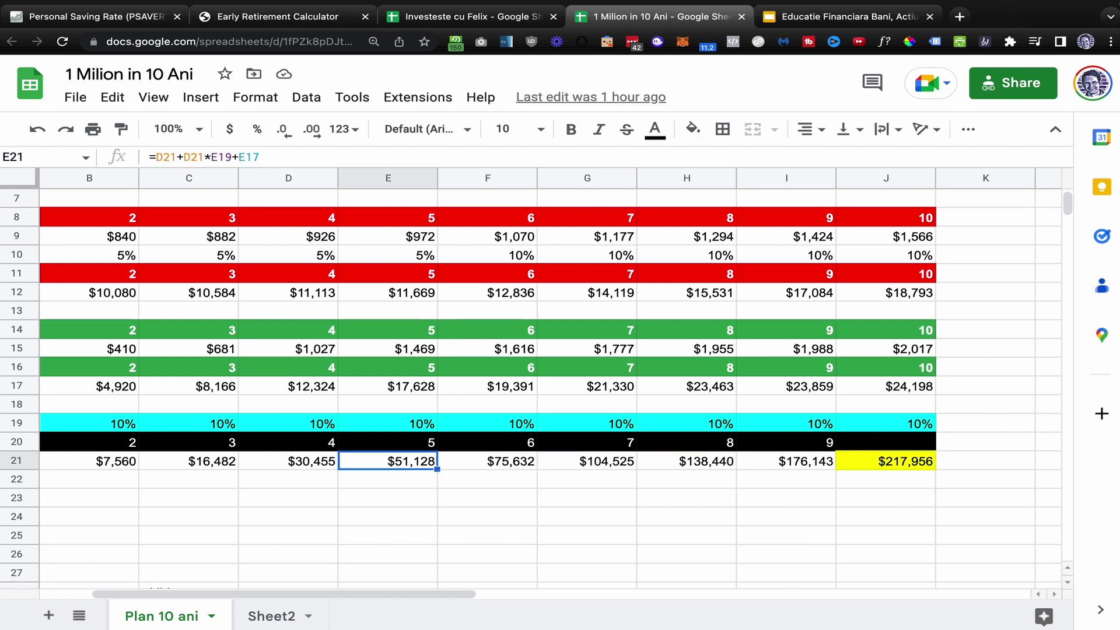
{"action": "key", "text": "Left"}
Set the Randament rate to 8% for years 2 to 10 in B19:J19, and check the year 10 total in J21
{"action": "left_click", "coordinate": [271, 429]}
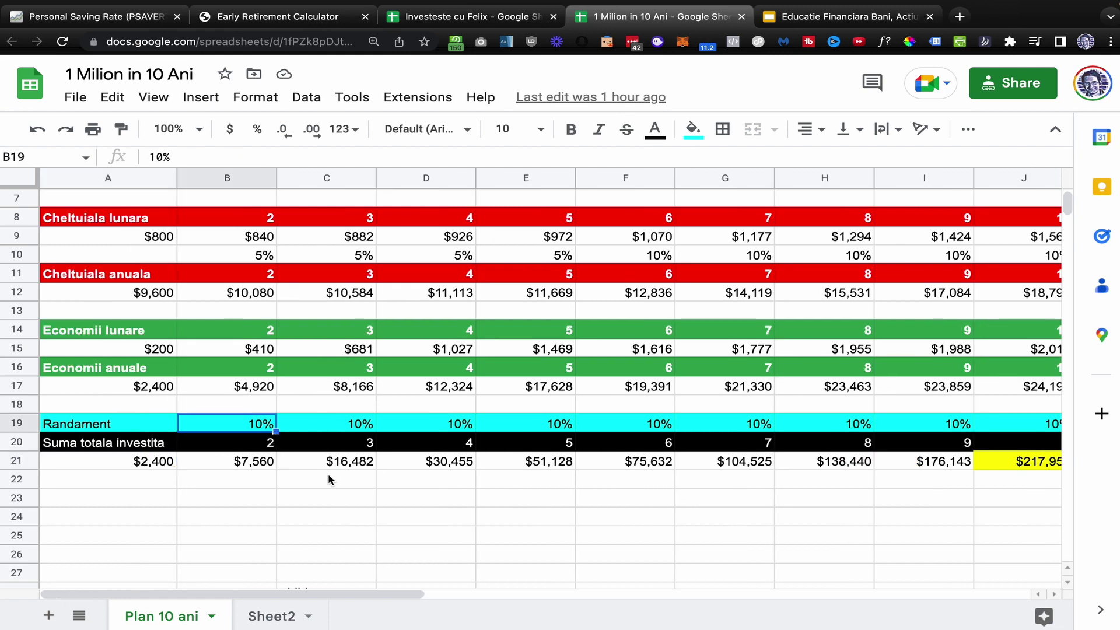
{"action": "type", "text": "8\t8\t8\t8\t8\t8"}
{"action": "key", "text": "Tab"}
{"action": "type", "text": "8"}
{"action": "key", "text": "Tab"}
{"action": "type", "text": "8"}
{"action": "key", "text": "Tab"}
{"action": "type", "text": "8"}
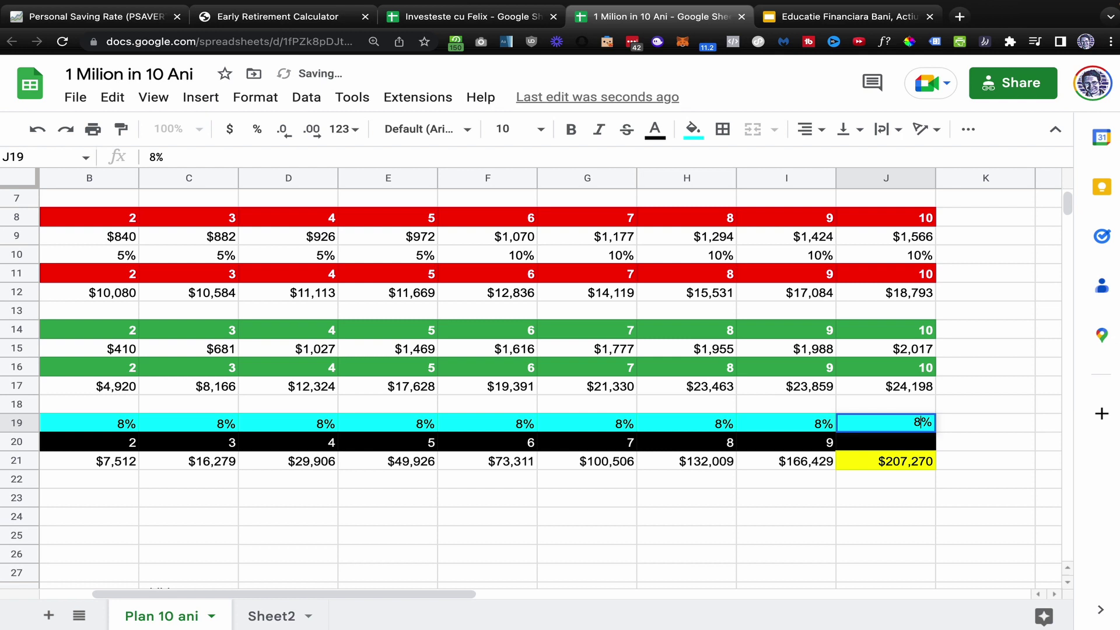
{"action": "key", "text": "Return"}
{"action": "left_click", "coordinate": [886, 461]}
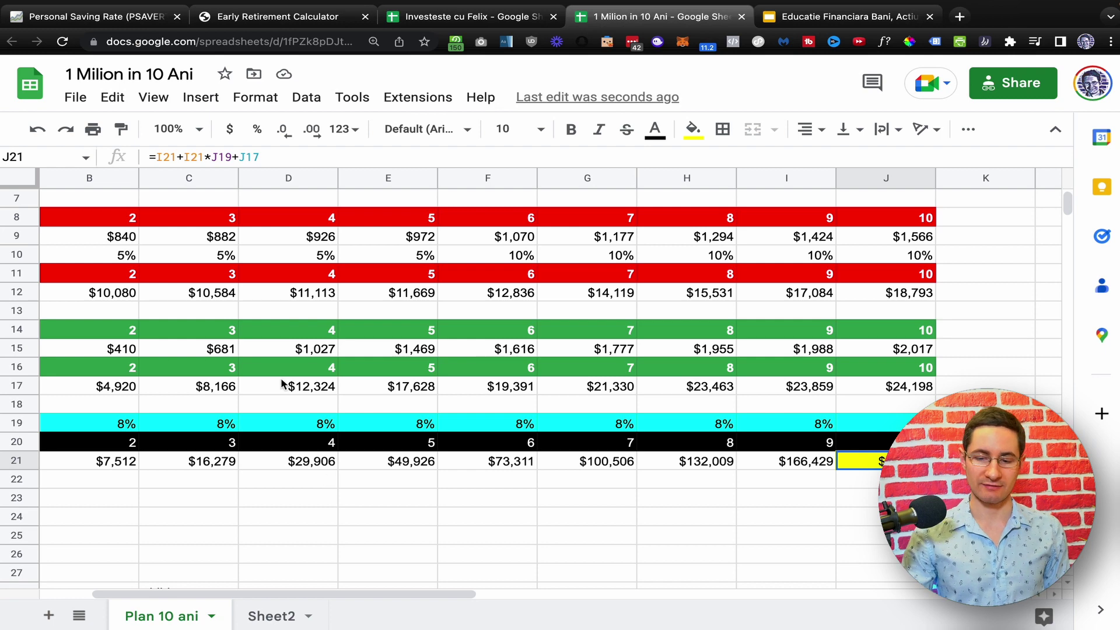
Switch to the Educatie Financiara Bani, Actiuni, Crypto presentation, skim the upcoming slides and show slide 18
{"action": "left_click", "coordinate": [820, 19]}
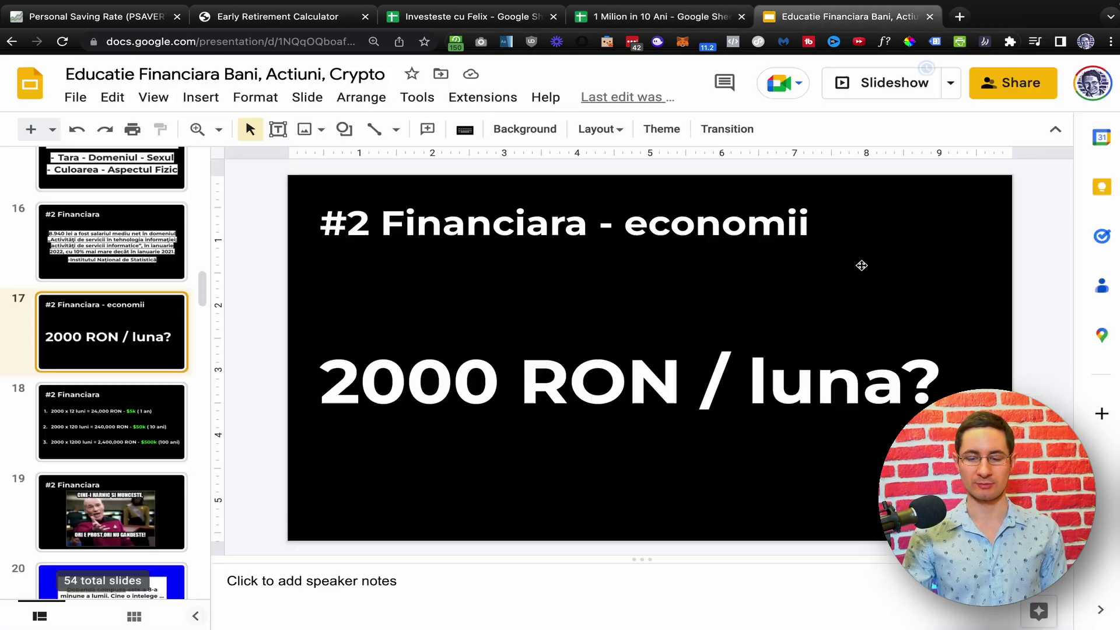
{"action": "scroll", "coordinate": [128, 390], "scroll_direction": "down", "scroll_amount": 6}
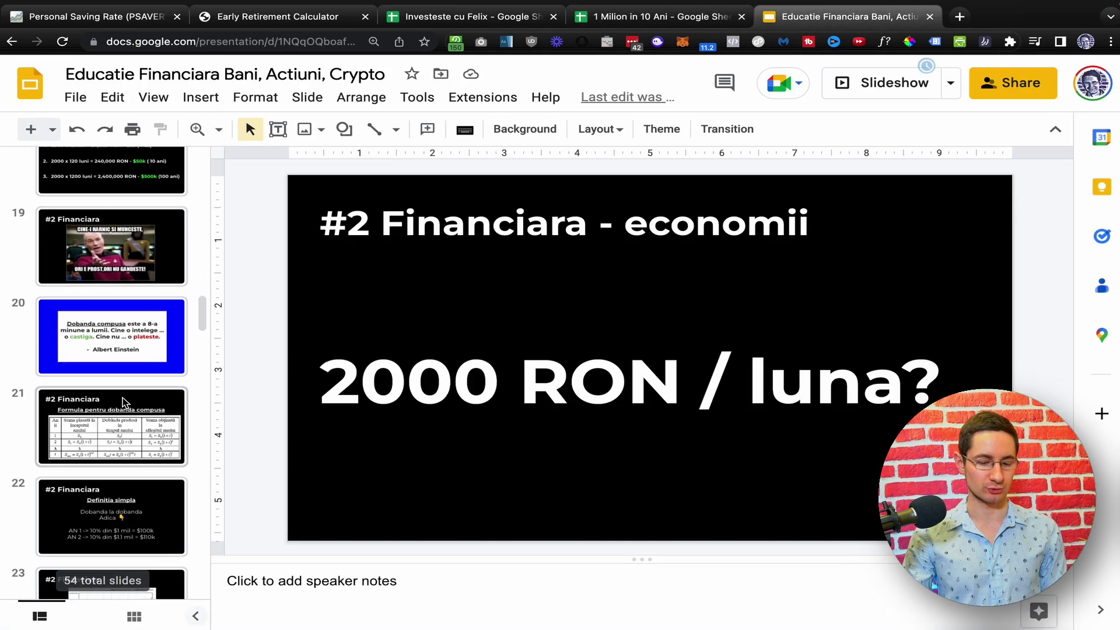
{"action": "scroll", "coordinate": [128, 390], "scroll_direction": "down", "scroll_amount": 4}
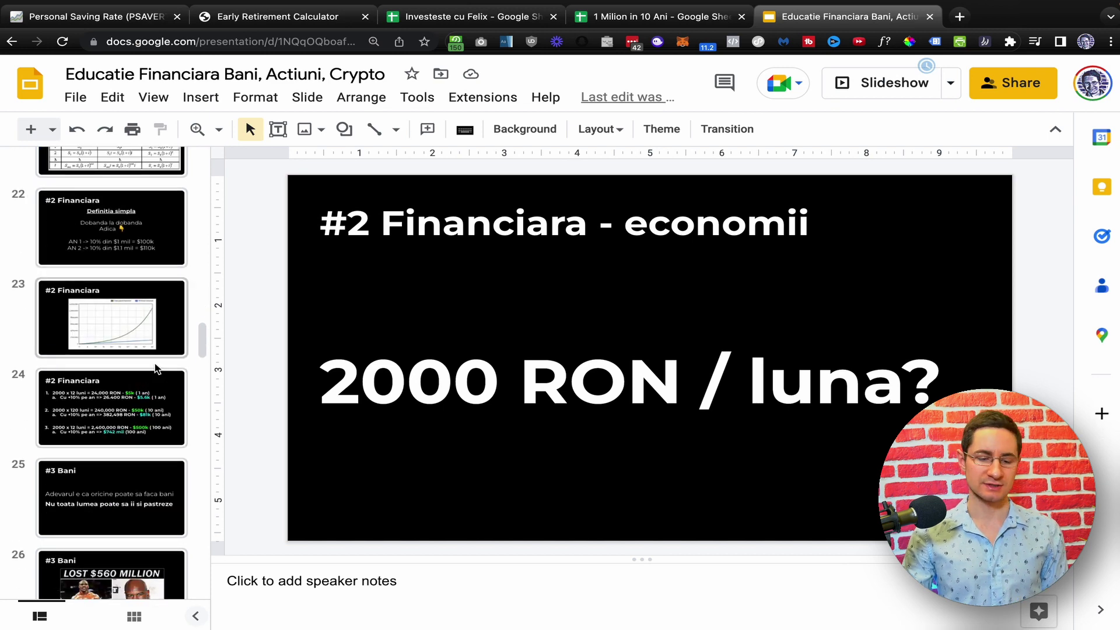
{"action": "scroll", "coordinate": [159, 350], "scroll_direction": "down", "scroll_amount": 3}
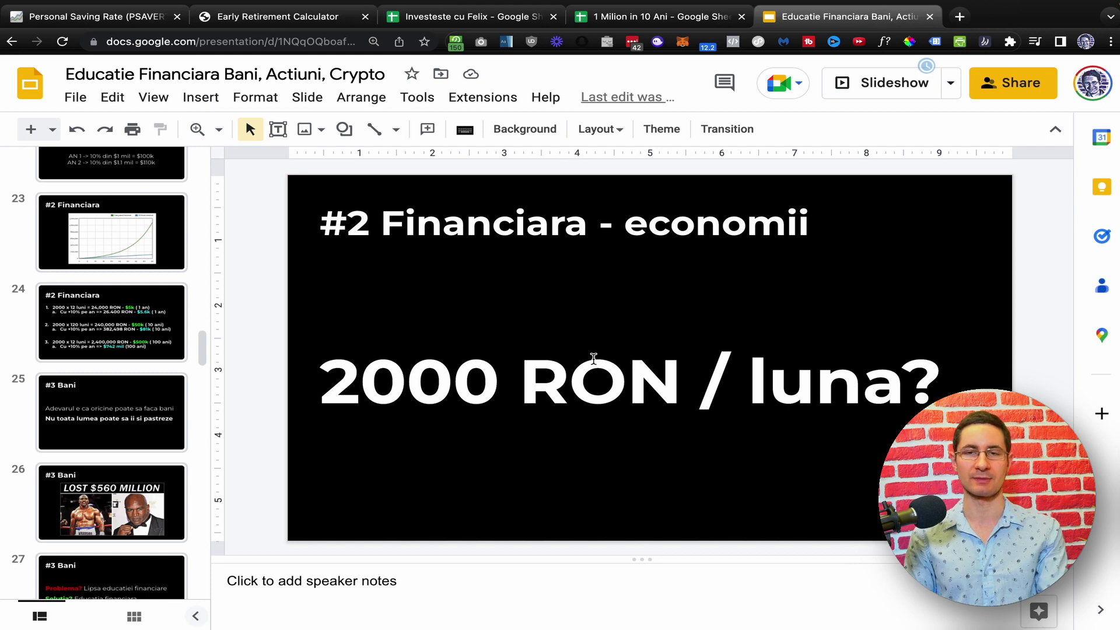
{"action": "key", "text": "Down"}
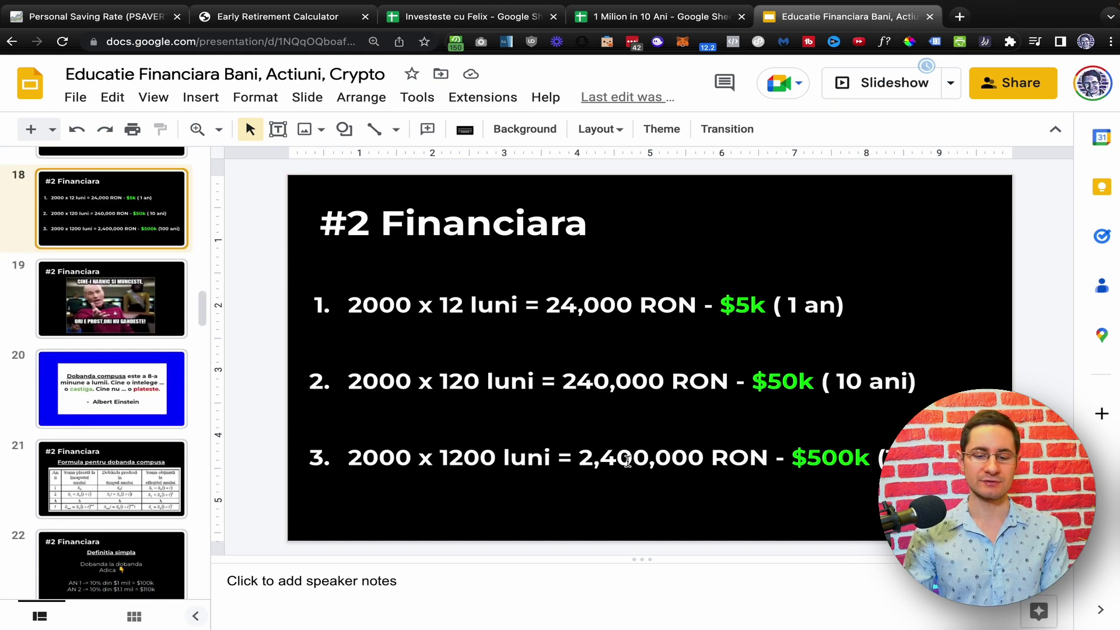
Highlight the 12-month savings line on slide 18, and point out the dollar amount in the 100-year line
{"action": "left_click", "coordinate": [585, 296]}
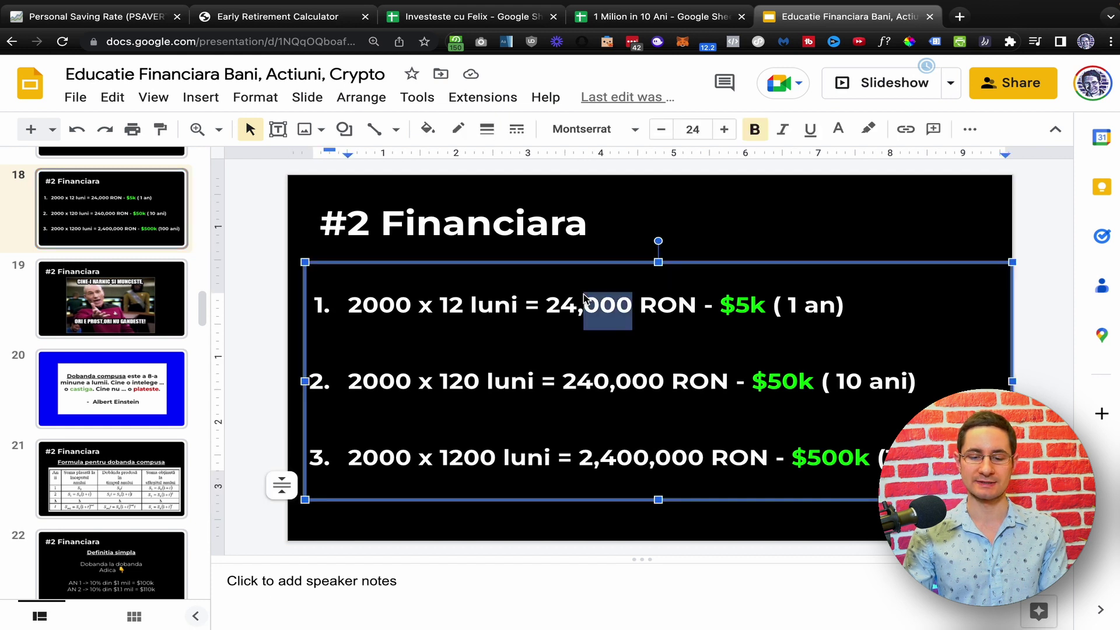
{"action": "triple_click", "coordinate": [584, 296]}
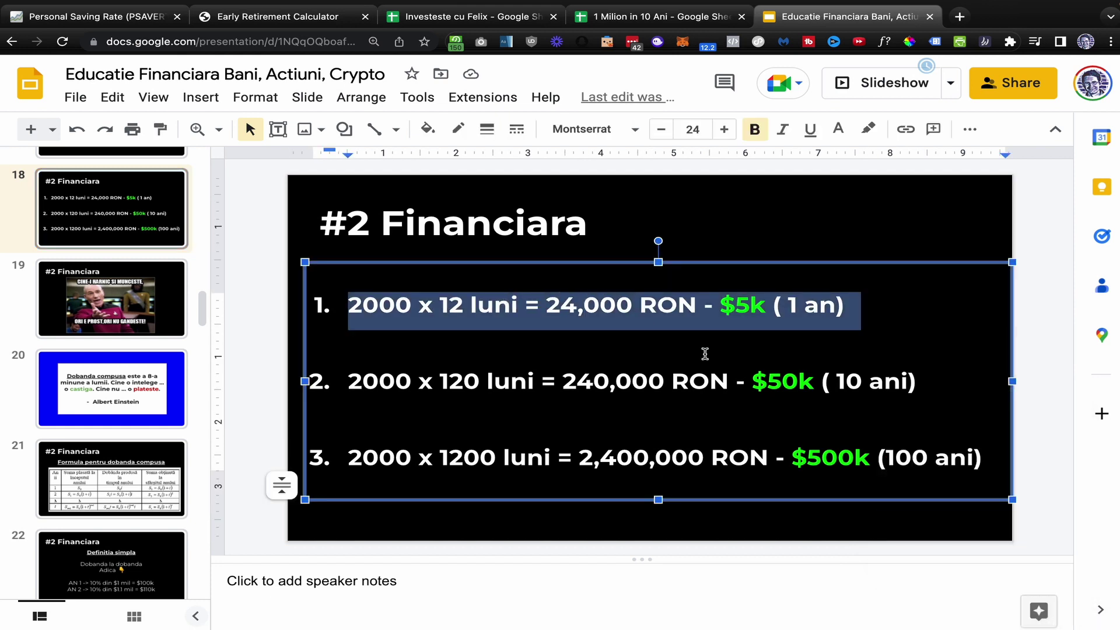
{"action": "left_click", "coordinate": [840, 465]}
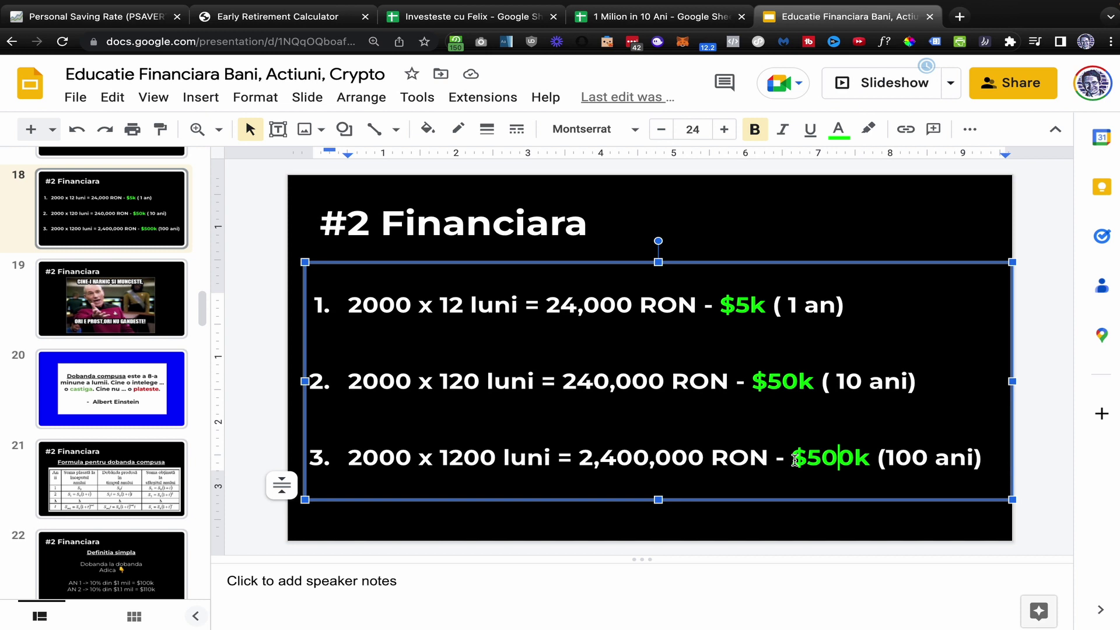
{"action": "left_click_drag", "start_coordinate": [792, 461], "coordinate": [968, 466]}
{"action": "left_click", "coordinate": [848, 457]}
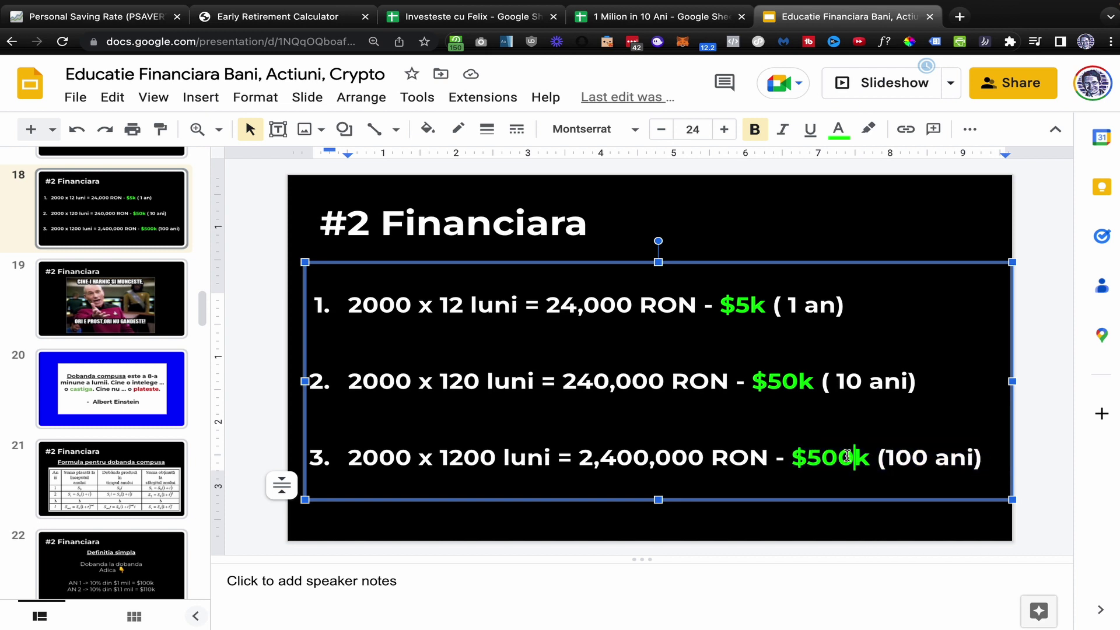